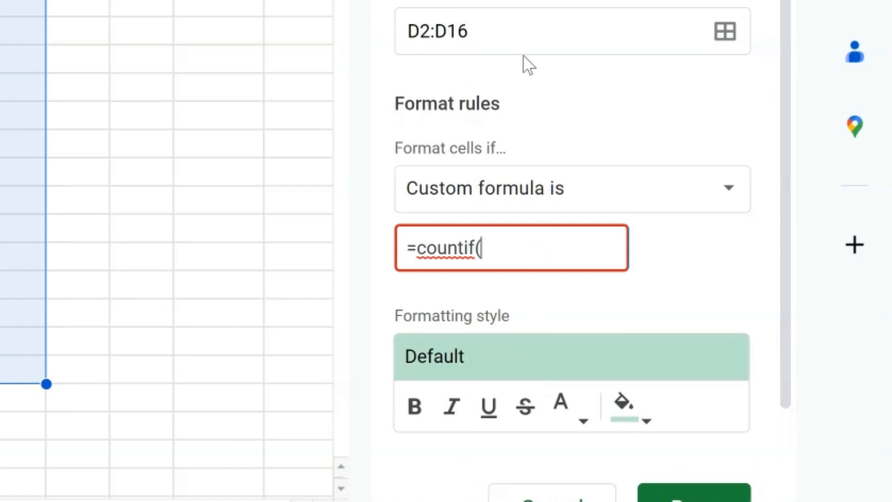
Step: Complete the custom formula for range D2:D16 as =countif($D$2:$D$16,D2)>1
click(511, 27)
key(ctrl+c)
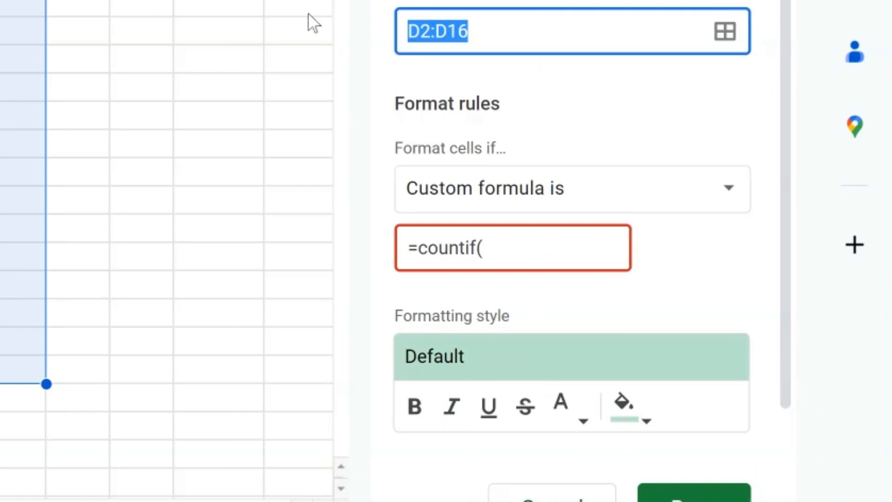
click(528, 254)
key(ctrl+v)
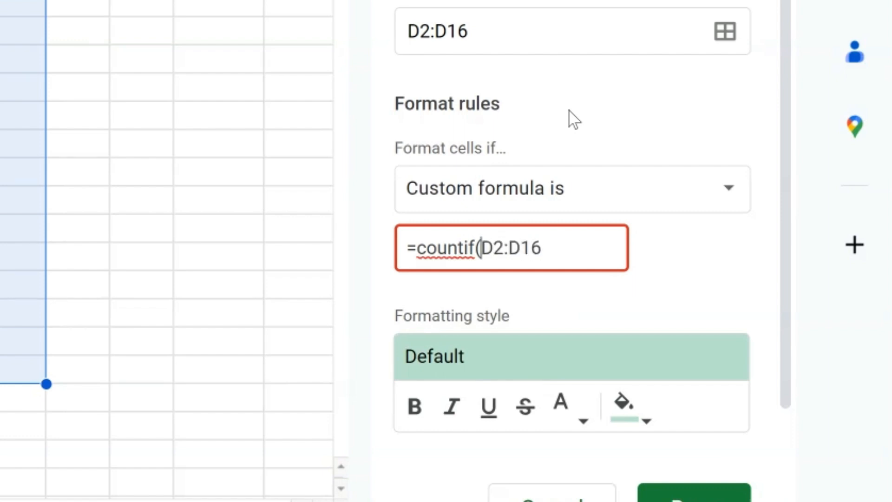
text($D)
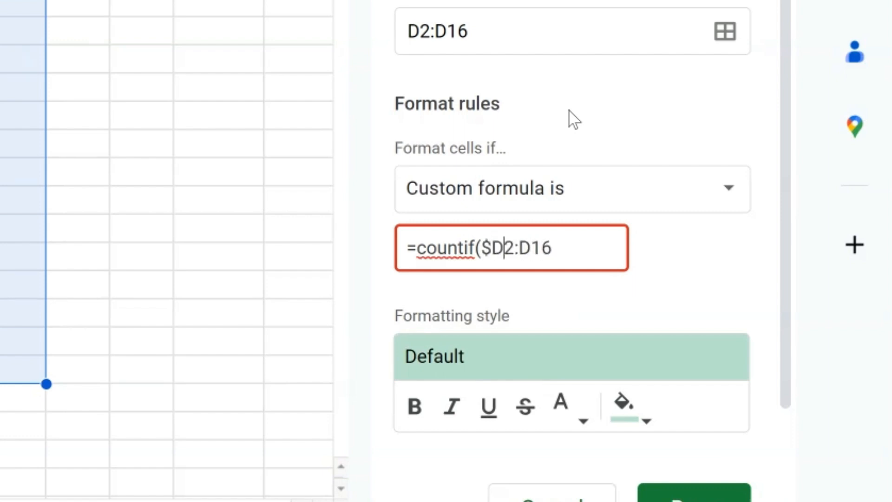
text($2:$D)
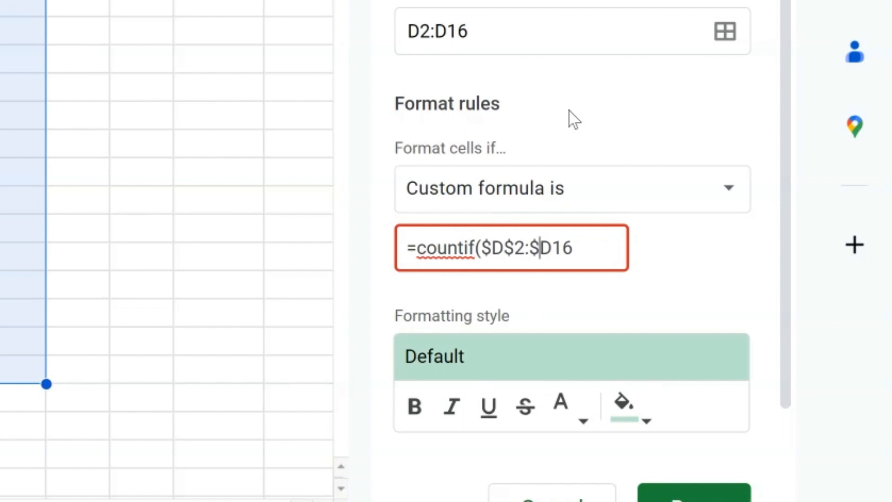
text($)
key(Right)
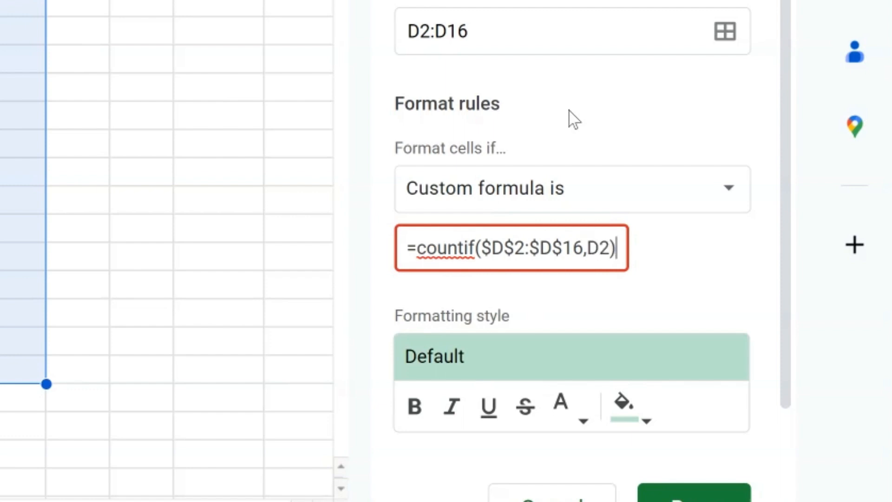
text(>1)
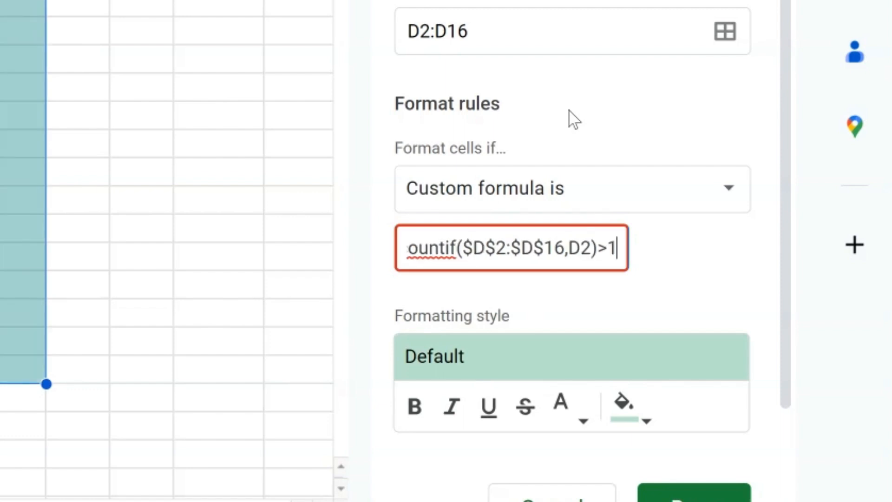
Step: Set the rule's formatting style to strikethrough on the default fill and save the rule
click(415, 407)
click(414, 409)
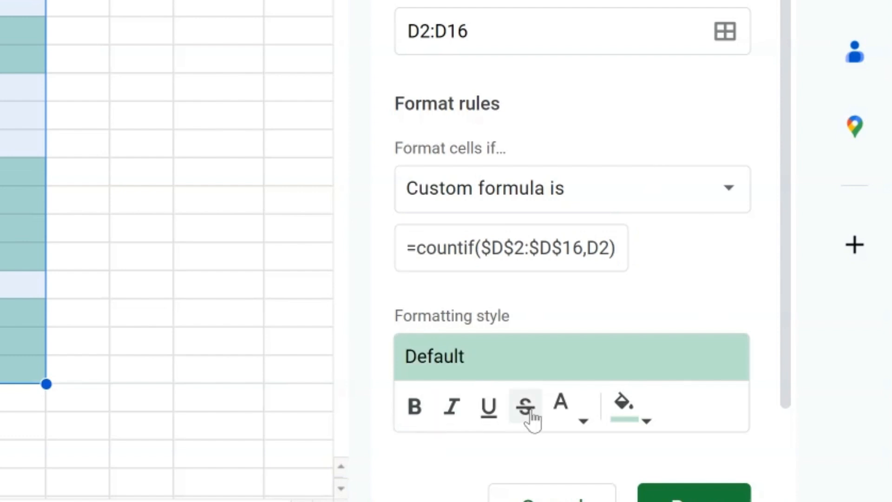
click(525, 408)
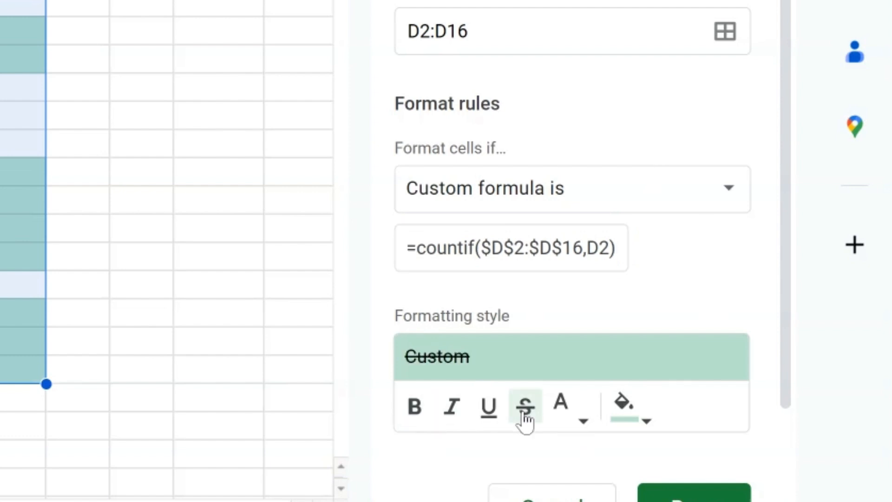
click(694, 499)
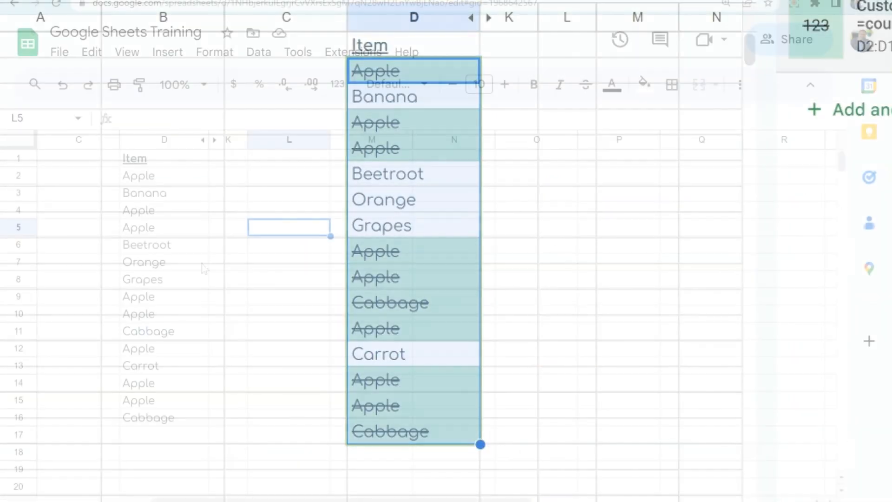
Step: Copy the item list in D2:D16 and paste it transposed into row 3 starting at L3
drag(176, 377, 168, 425)
key(ctrl+c)
right_click(304, 193)
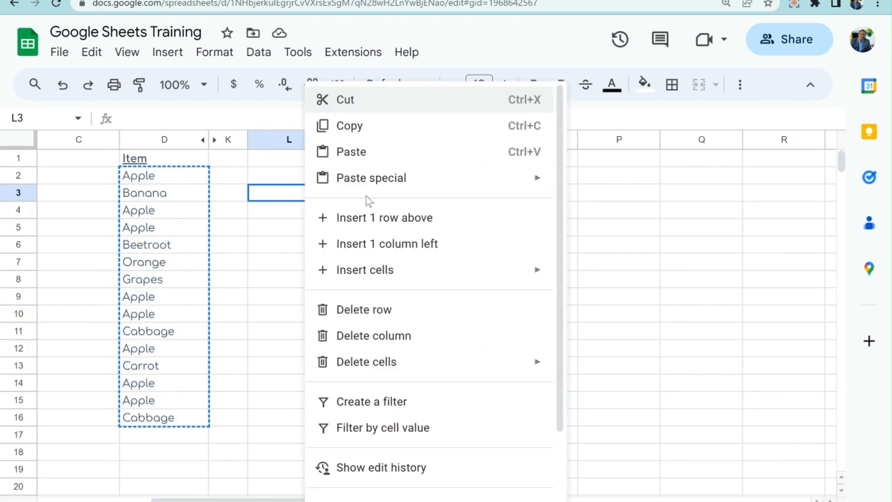
mouse_move(372, 178)
click(586, 326)
Step: Fit the widths of columns L through Z to their contents
drag(192, 500, 354, 500)
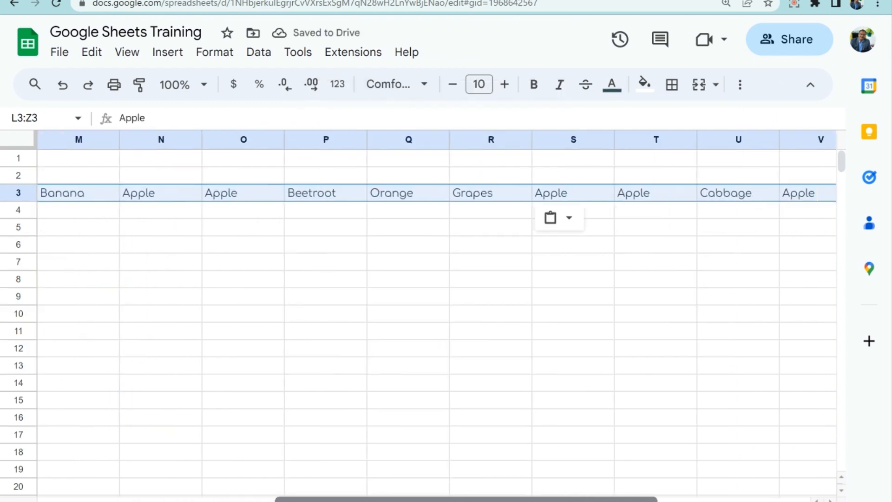
drag(78, 140, 790, 145)
double_click(781, 140)
drag(536, 139, 743, 140)
double_click(742, 139)
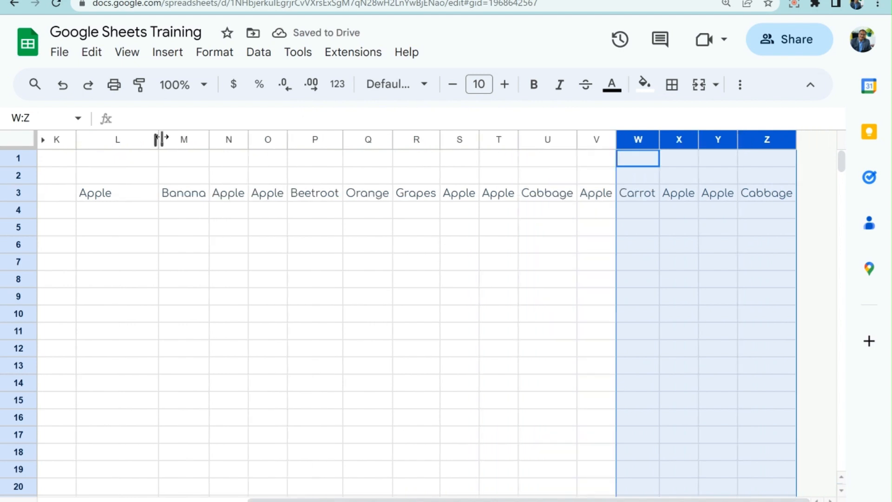
double_click(159, 139)
Step: Start a conditional formatting rule for L3:Z3 with the condition Custom formula is
drag(96, 193, 752, 198)
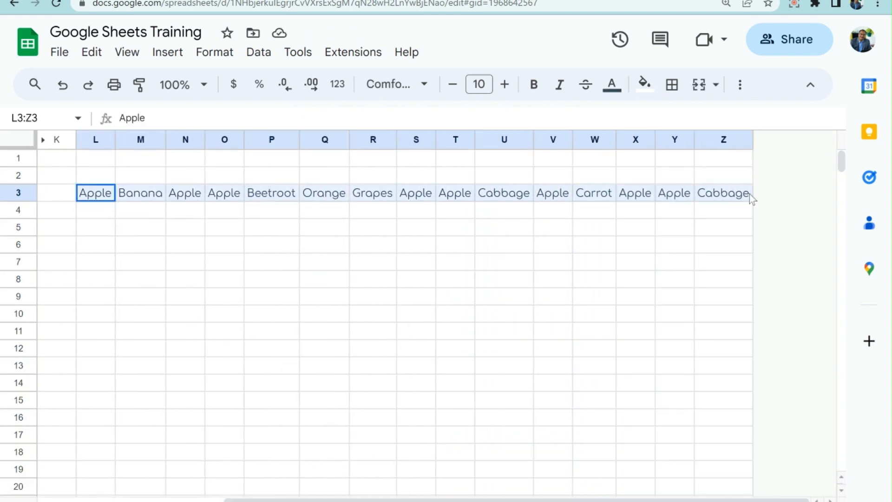
click(215, 52)
click(264, 329)
click(635, 309)
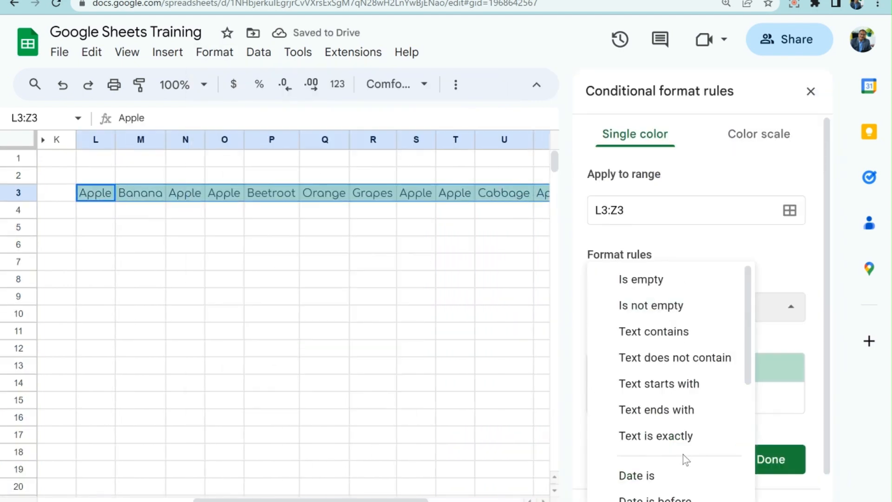
scroll(686, 460, down, 5)
click(618, 471)
click(647, 307)
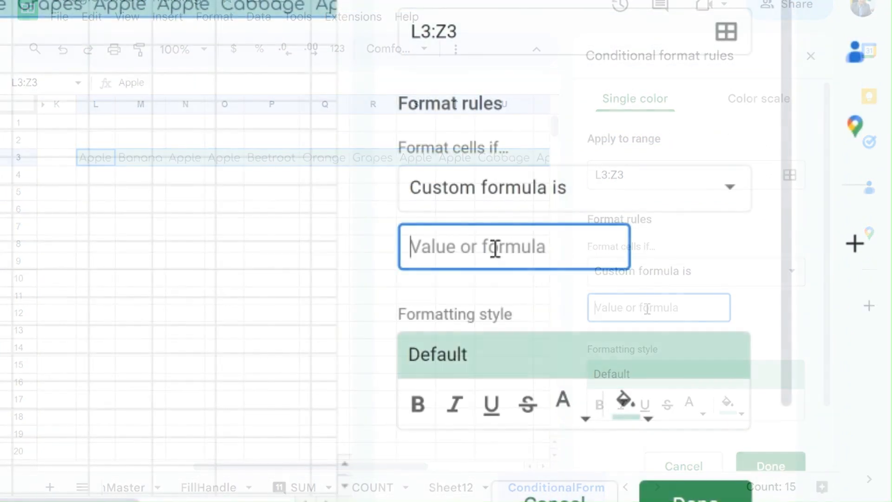
Step: Begin the custom formula with =countif( followed by the range L3:Z3 copied from the rule's apply-to range
text(=countif*)
key(BackSpace)
text(()
click(500, 36)
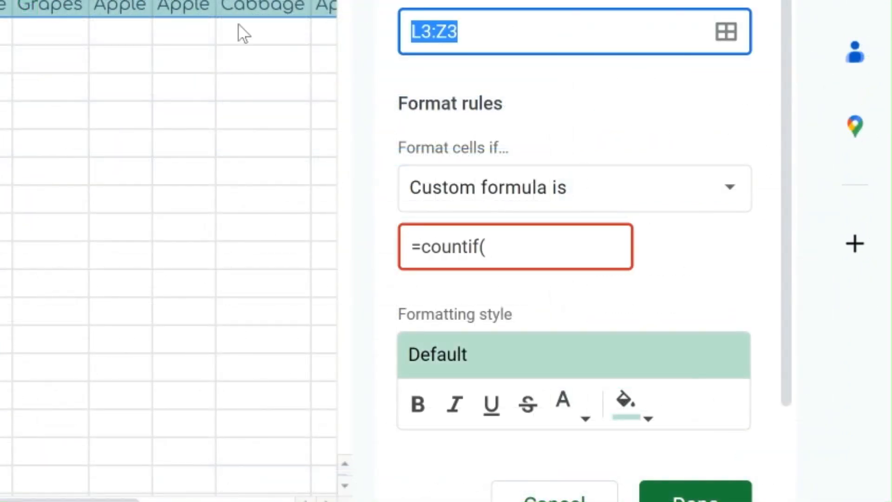
key(ctrl+c)
click(507, 245)
key(ctrl+v)
Step: Make the formula's range absolute as $L$3:$Z$3
key(Left)
key(Left)
key(Left)
key(Left)
key(Left)
text($)
key(Right)
text($)
key(Right)
key(Right)
text($)
key(Right)
text($3)
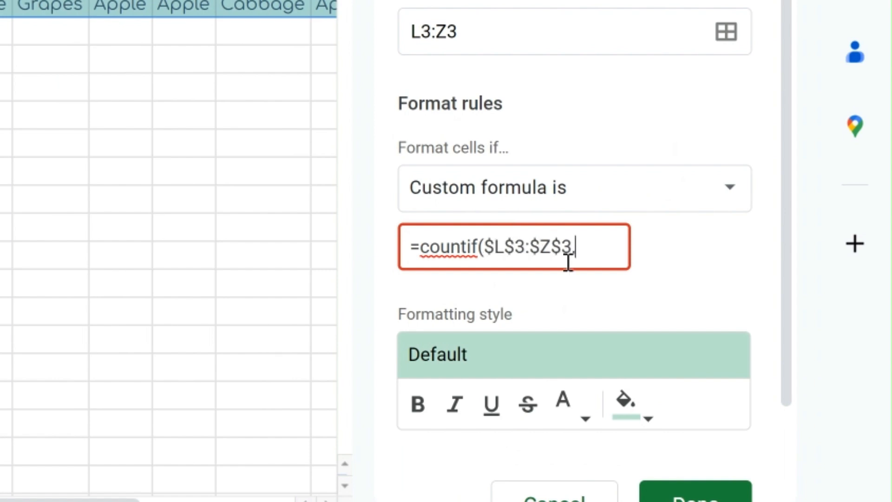
Step: Complete the formula as =countif($L$3:$Z$3,L3)>1 and set the formatting style to bold with strikethrough
text(,L3)>1)
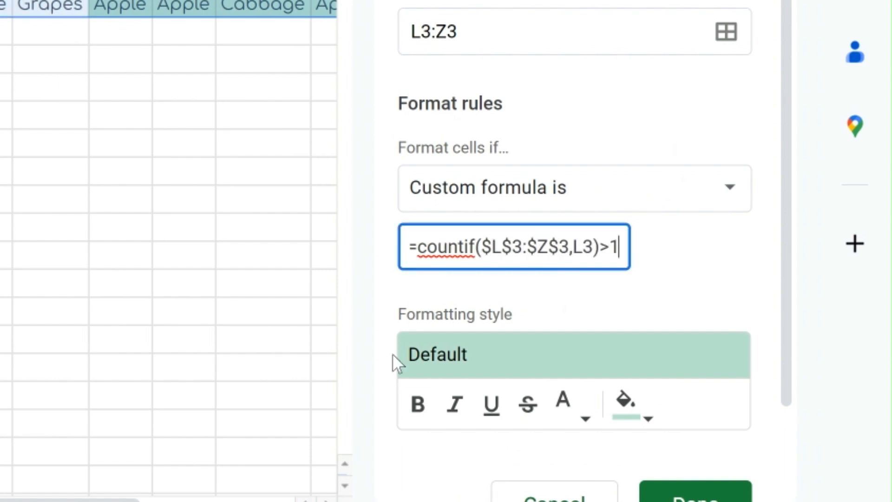
click(418, 404)
click(528, 404)
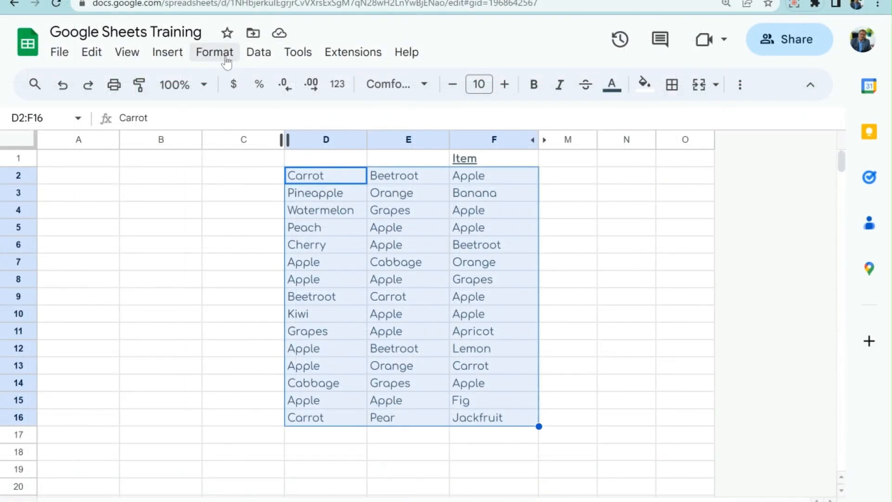
Step: Start a conditional formatting rule for the multi-column range D2:F16 with the condition Custom formula is
click(226, 60)
click(333, 329)
scroll(652, 483, down, 2)
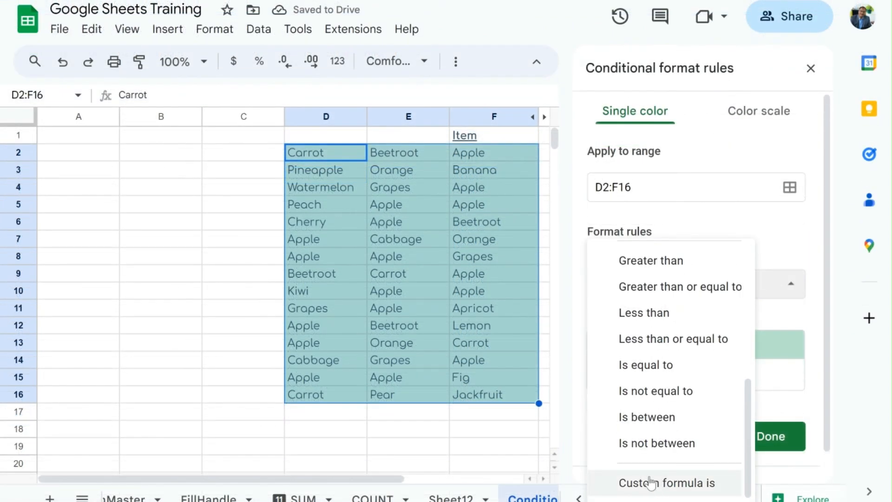
click(652, 484)
click(635, 326)
Step: Begin the custom formula with =COUNTIF( followed by the range D2:F16
text(=COUNTIF()
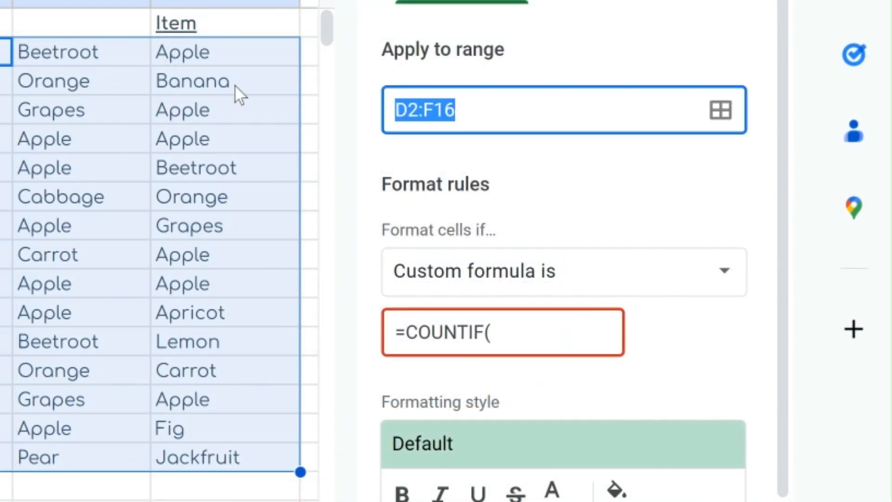
click(542, 343)
key(ctrl+v)
Step: Complete the formula as =COUNTIF($D$2:$F$16,d2)>1 and close the conditional format rules
key(Left)
key(Left)
key(Left)
key(Left)
key(Left)
key(Left)
text($)
key(Right)
text($)
key(Right)
key(Right)
text($)
key(Right)
text($)
key(Right)
key(Right)
text(,d2)>1)
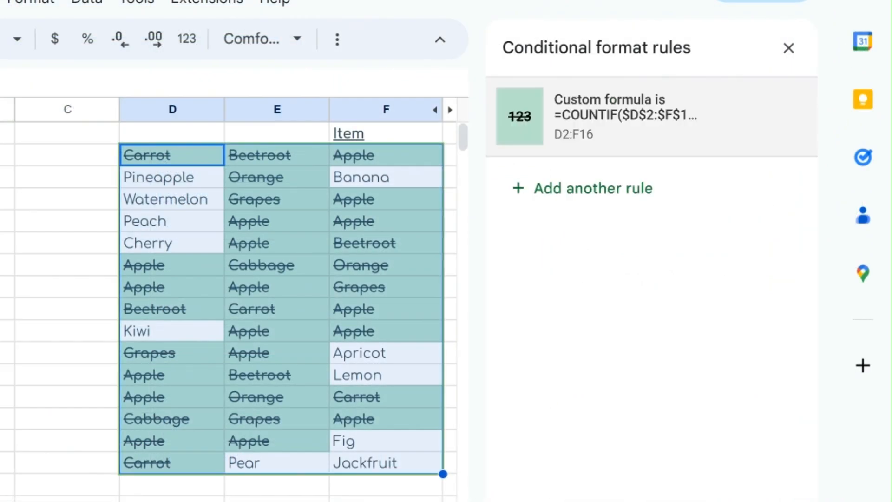
click(789, 48)
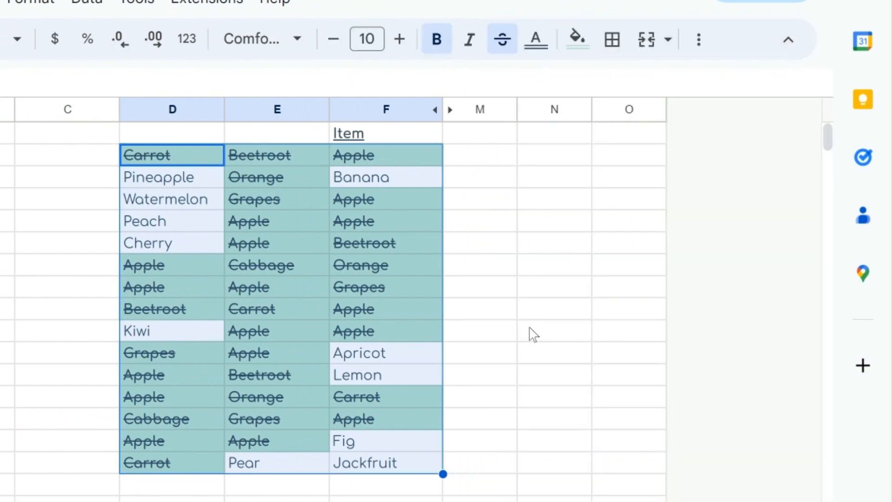
click(494, 423)
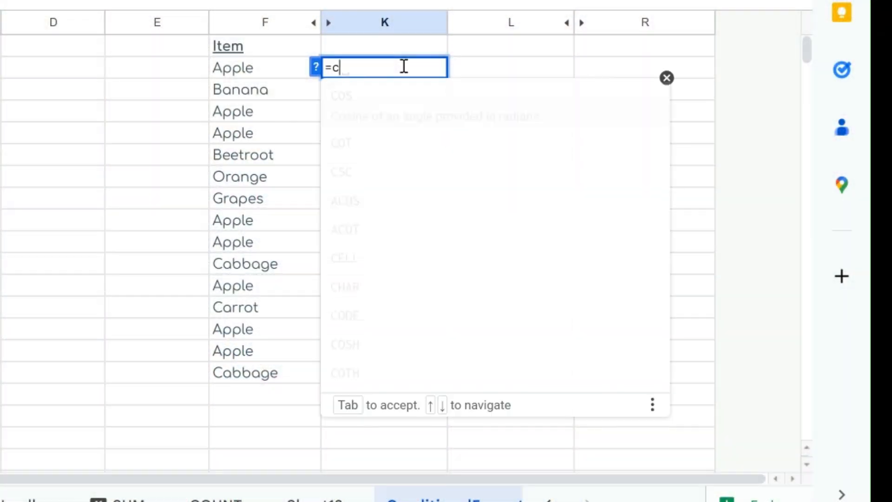
Step: Enter =countif($F$2:$F$16,F2) beside the first item in column K and accept the suggested autofill down the column
text(ountif()
drag(281, 75, 296, 376)
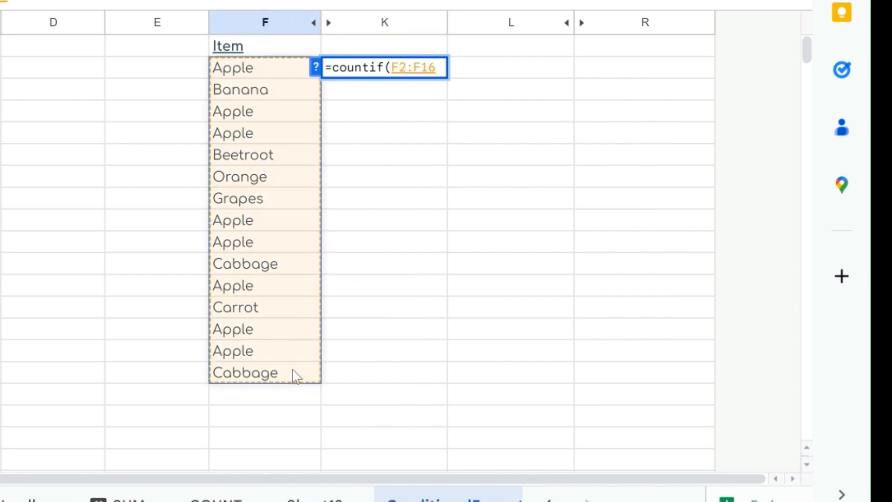
text(,)
click(251, 74)
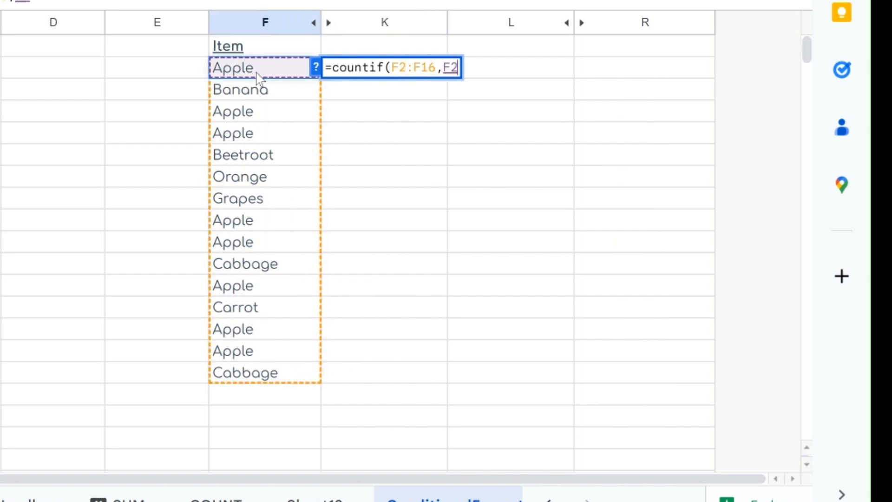
click(411, 67)
key(F4)
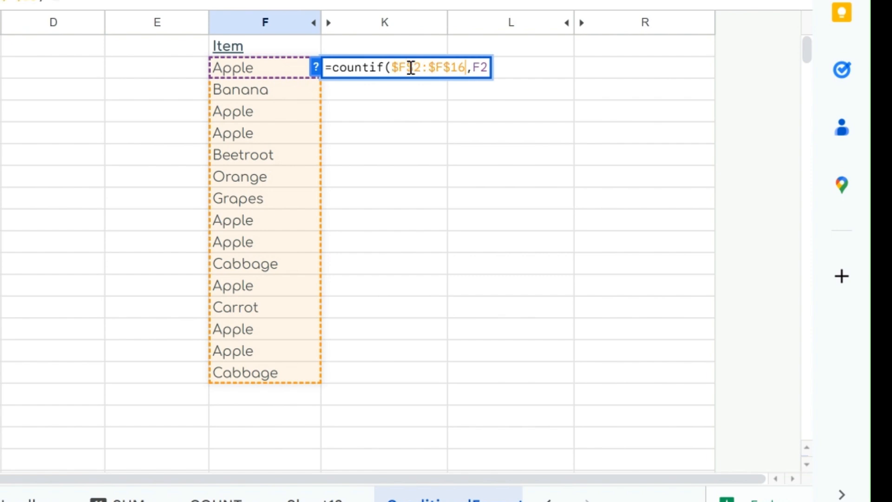
text())
key(Return)
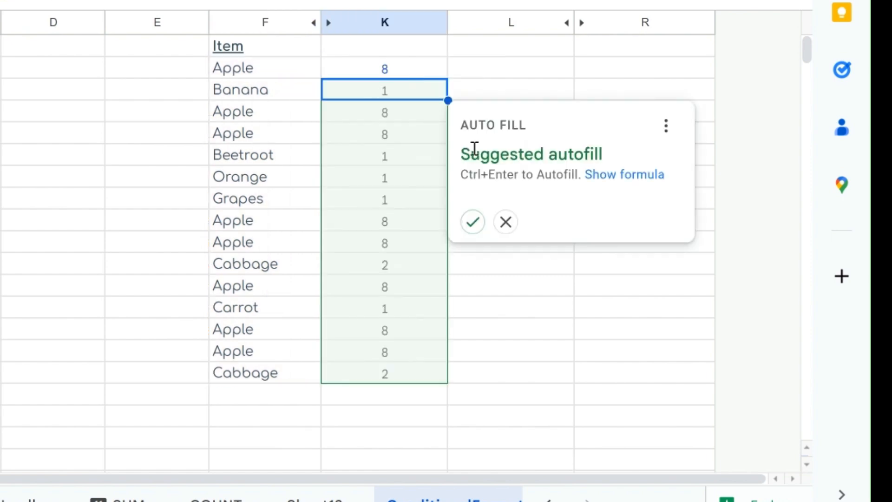
click(473, 222)
Step: Copy the count formula into column L, extend it to =countif($F$2:$F$16,F2)>1, and autofill it down the column
click(412, 74)
drag(125, 2, 0, 1)
click(525, 70)
double_click(542, 66)
key(ctrl+v)
text(>1)
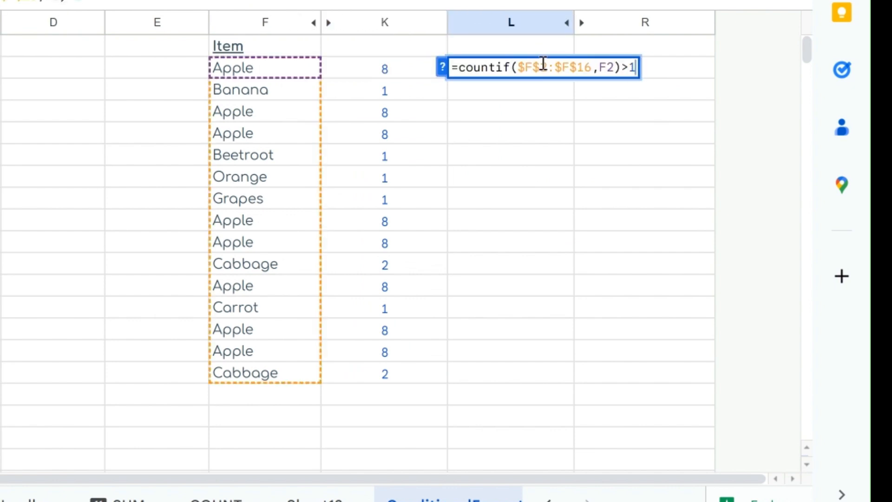
key(Return)
click(216, 223)
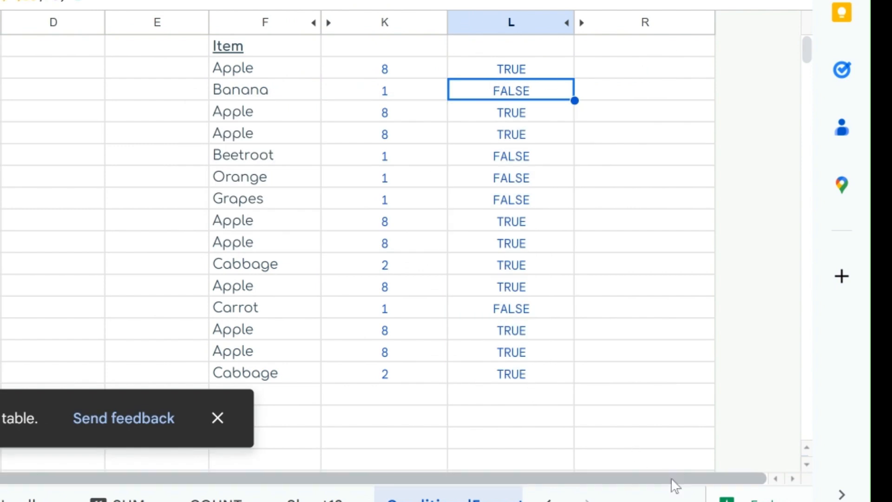
Step: Start a conditional formatting rule for F2:F16 with the condition Custom formula is
drag(279, 75, 288, 374)
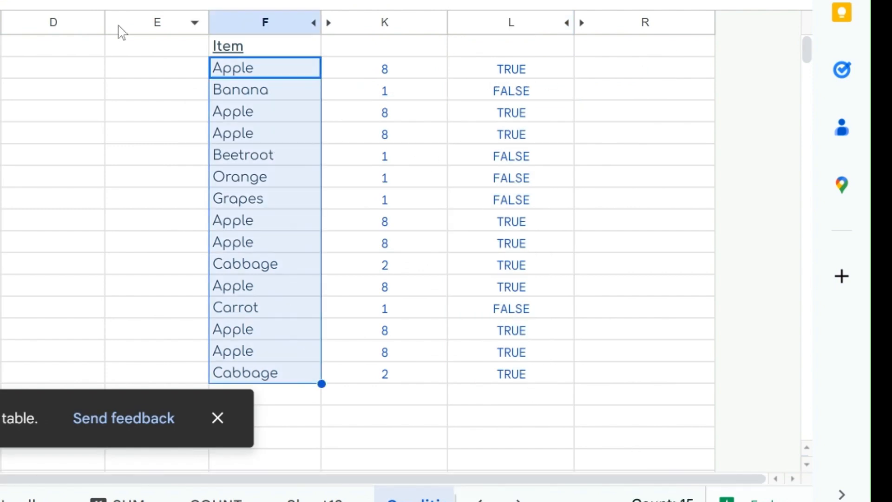
key(alt+o)
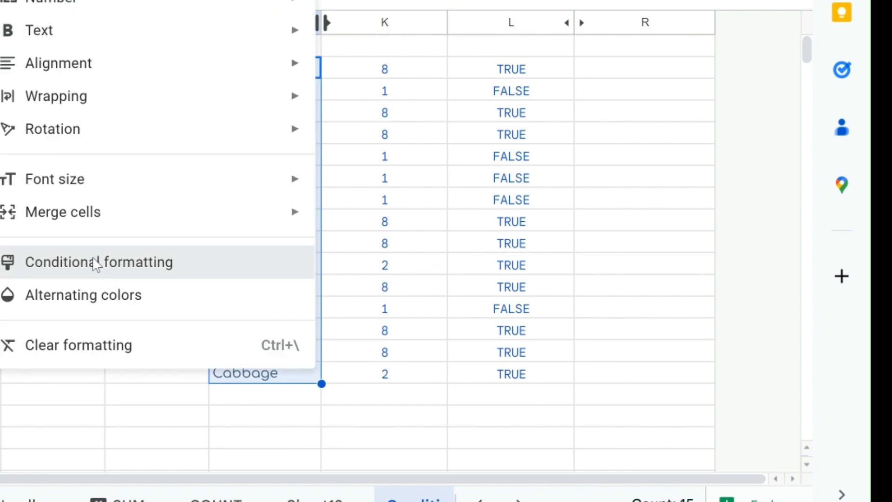
click(65, 264)
click(590, 239)
scroll(590, 375, down, 5)
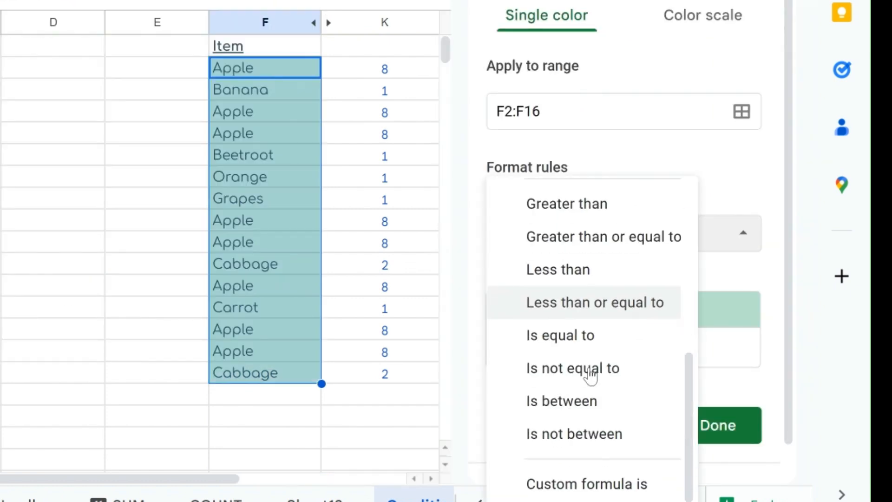
click(591, 482)
Step: Enter =countif($F$2:$F$16,F2)>1 as the rule's custom formula
click(574, 277)
text(=countif($F$2:$F$16,F2))
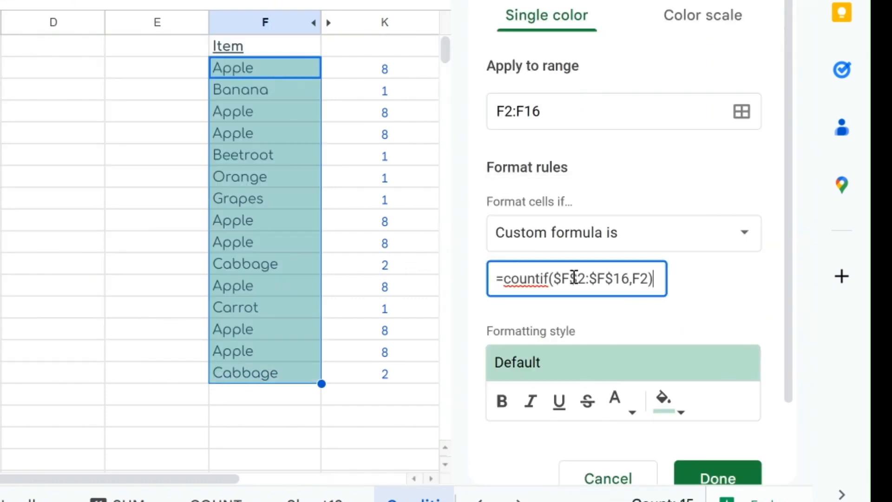
text(>1)
Step: Change the formula's occurrence threshold to >2, then to >3
key(BackSpace)
text(2)
key(BackSpace)
text(3)
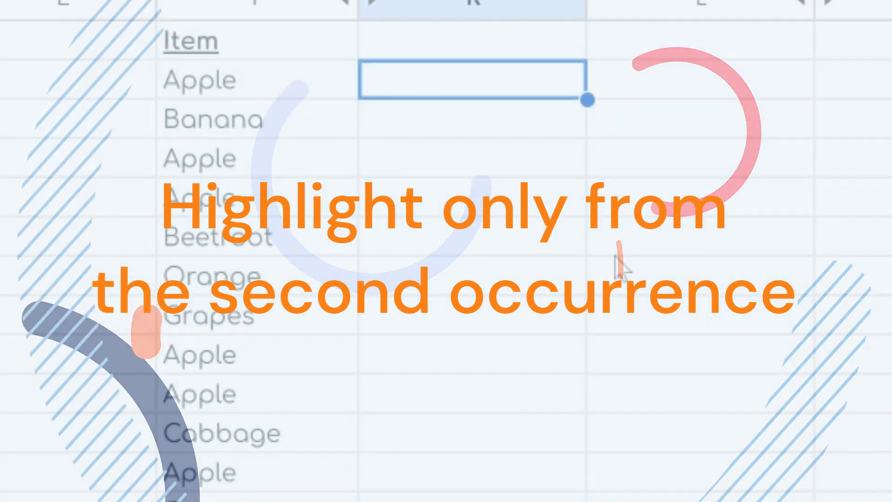
Step: Enter the running-count formula =countif($F$2:F2,F2) in K2 and autofill it down column K
text(=countif()
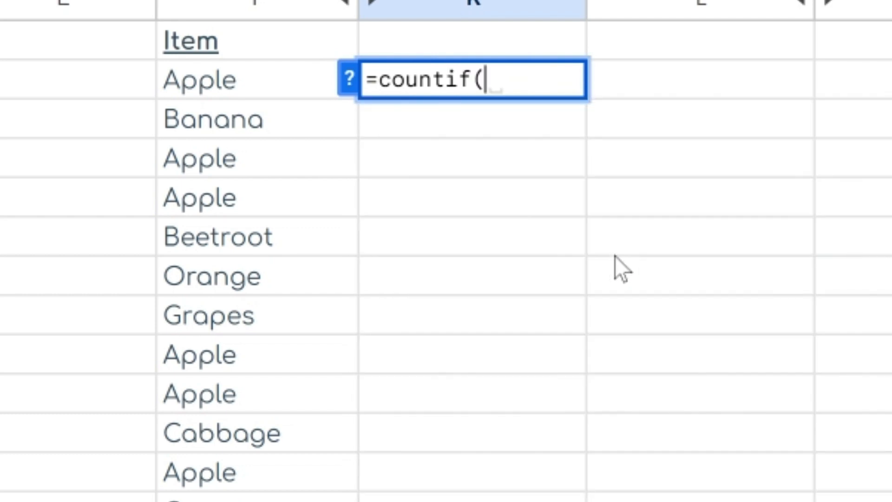
click(261, 87)
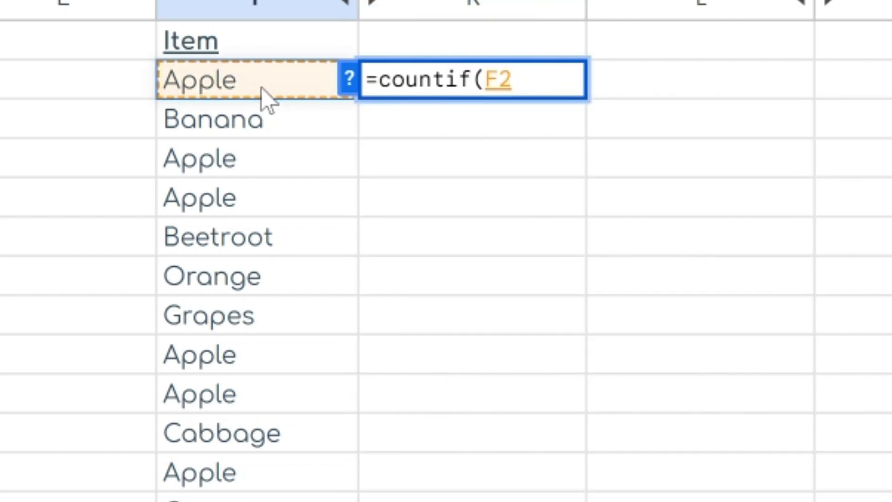
key(F4)
text(:f2)
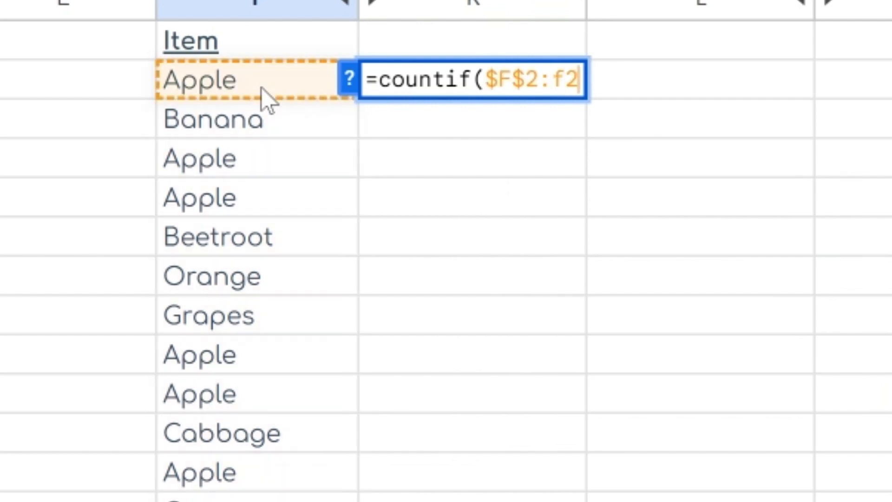
text(,f2)
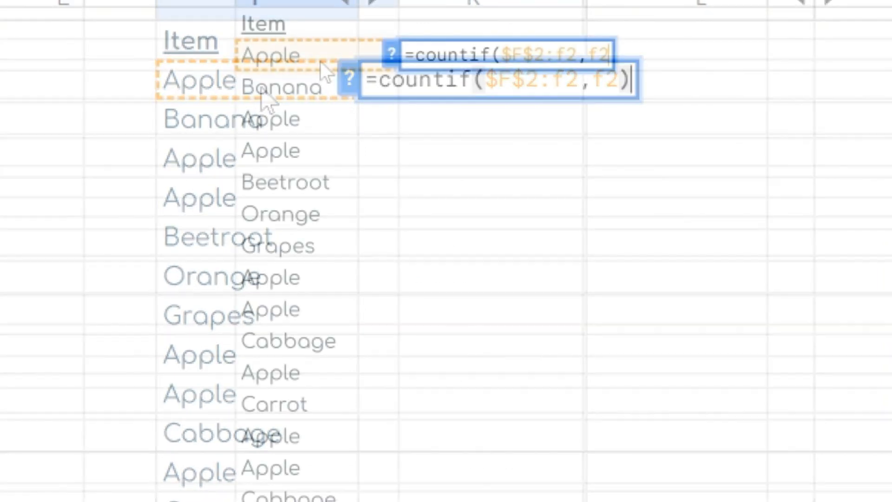
text())
key(Return)
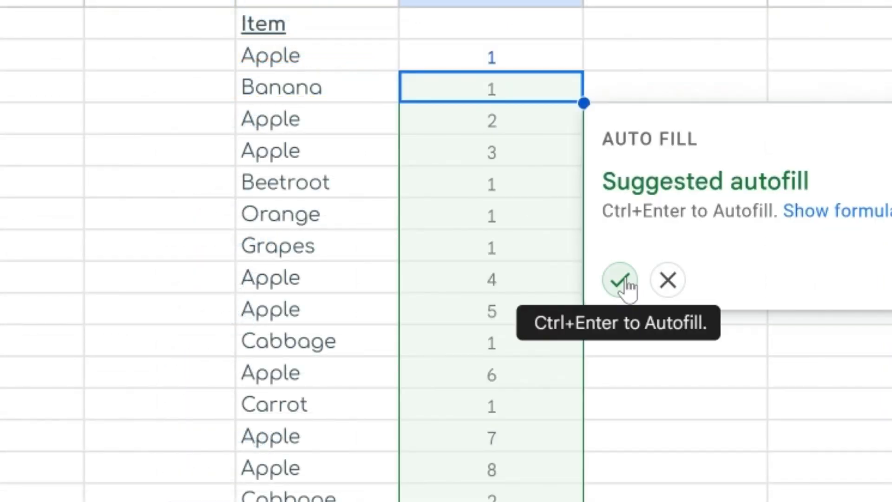
click(623, 280)
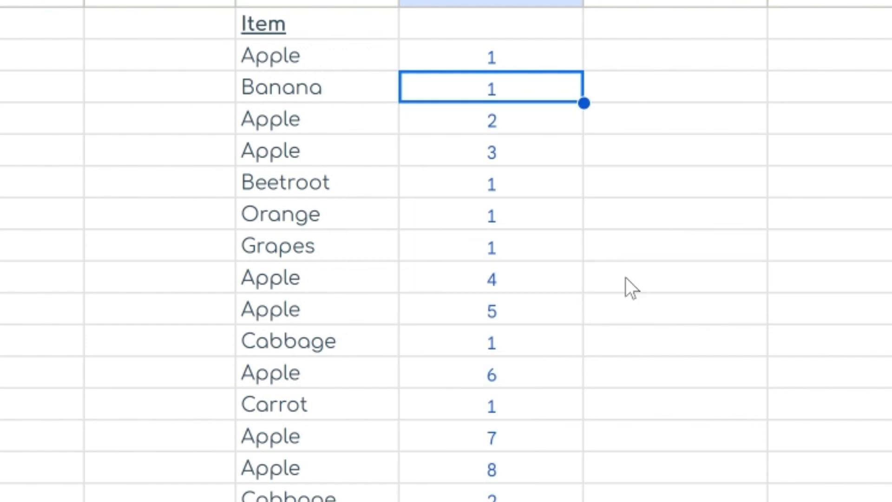
Step: Copy K2's formula into L2, extend it to =countif($F$2:F2,F2)>1, and autofill it down column L
click(508, 53)
key(F2)
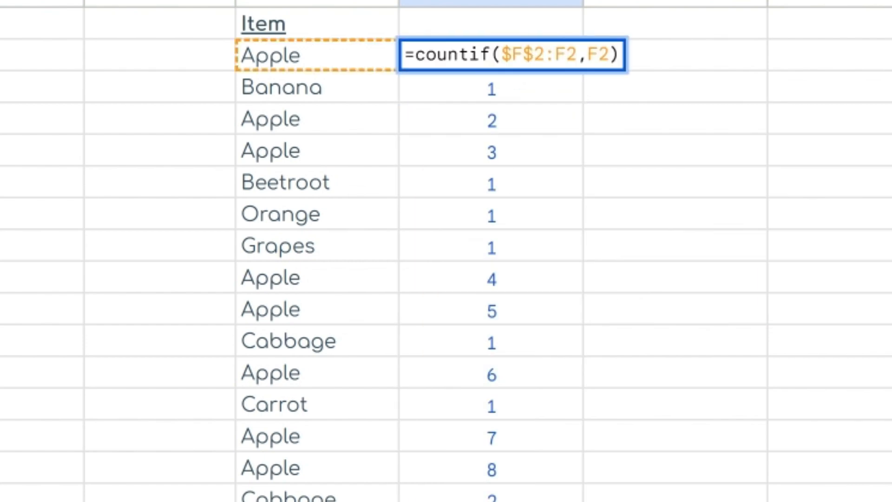
click(675, 46)
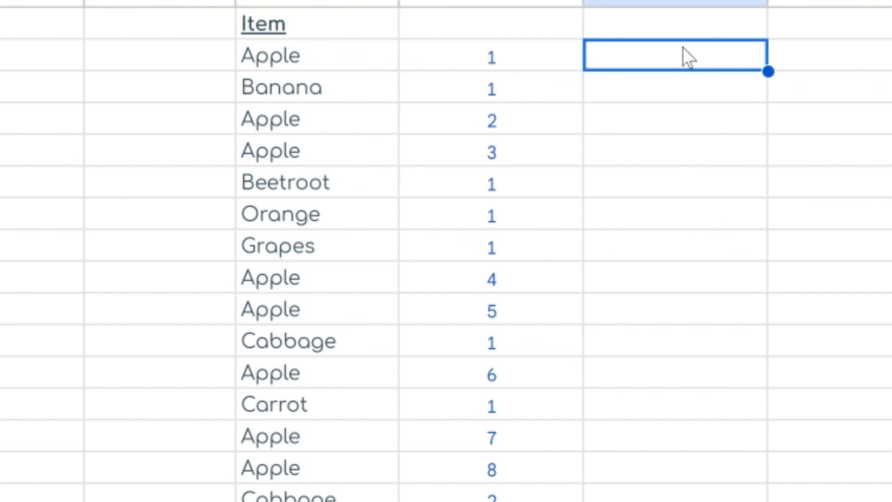
double_click(680, 55)
text(=countif($F$2:F2,F2))
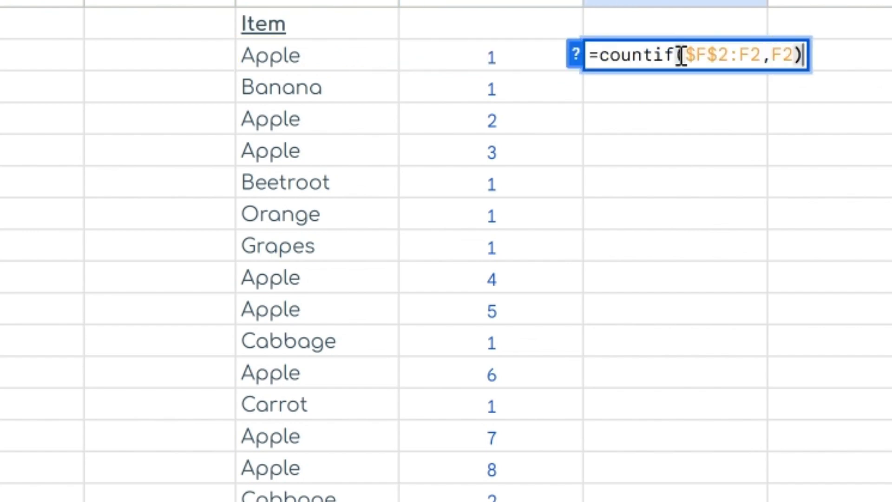
text(>)
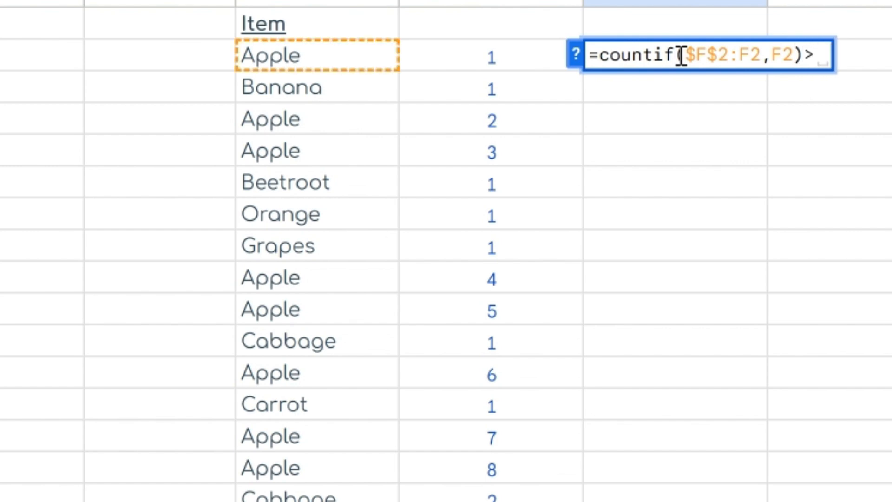
text(1)
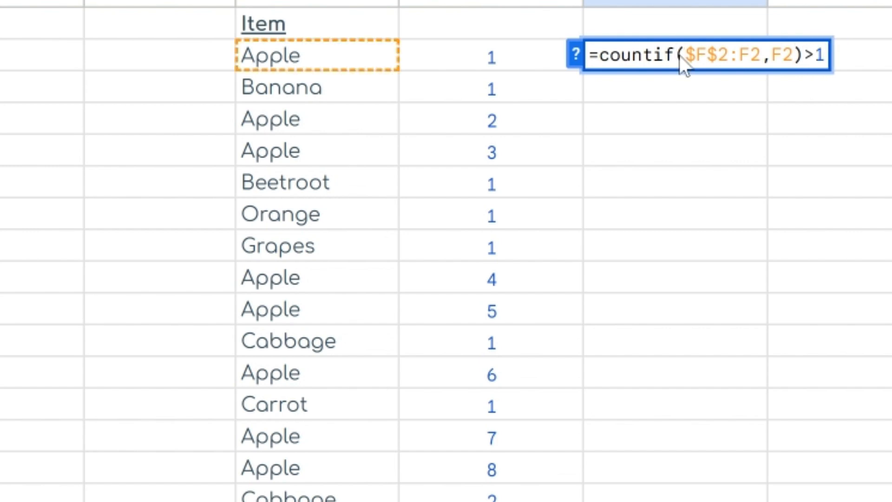
key(Return)
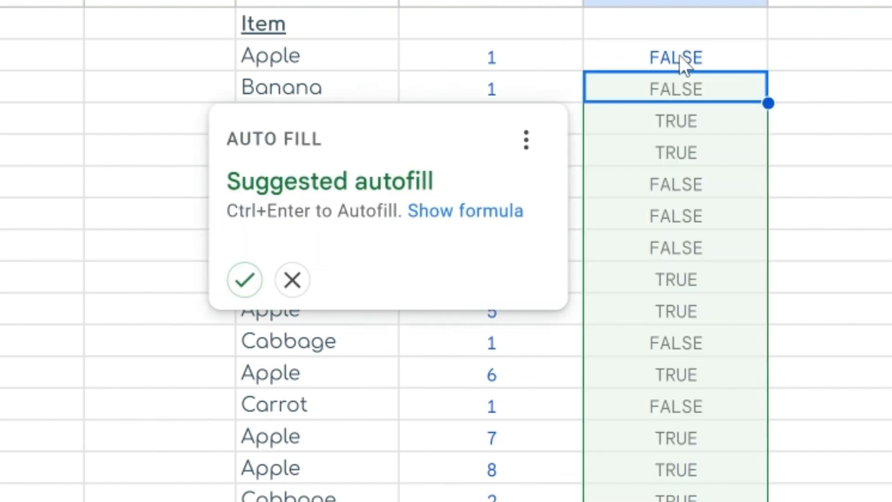
click(245, 279)
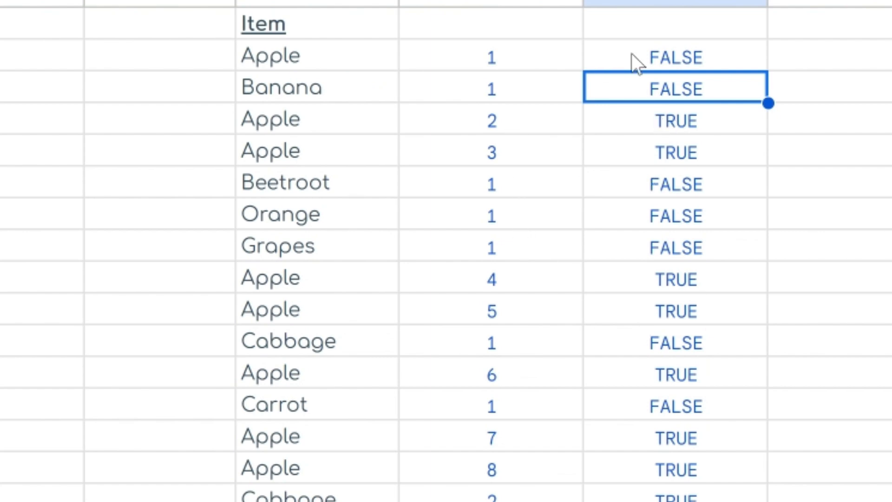
Step: Inspect the formulas in K3 and K4 to see how the COUNTIF range expands row by row
double_click(512, 89)
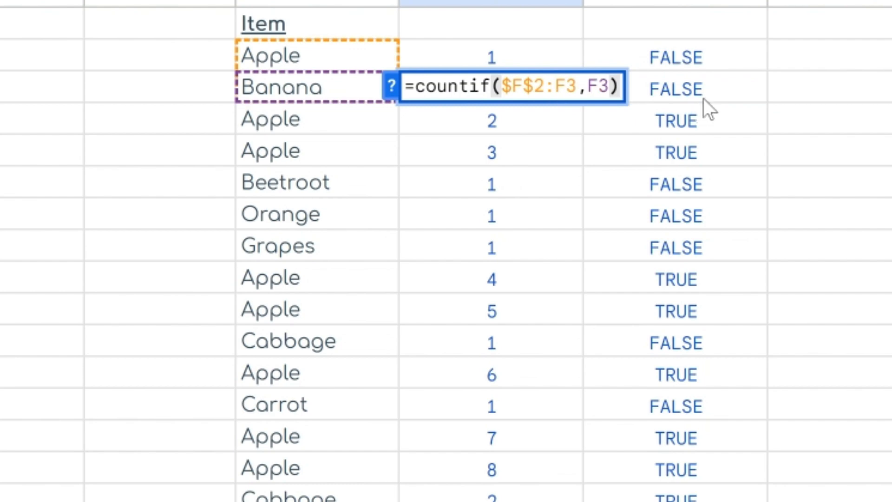
key(Escape)
click(537, 120)
double_click(537, 119)
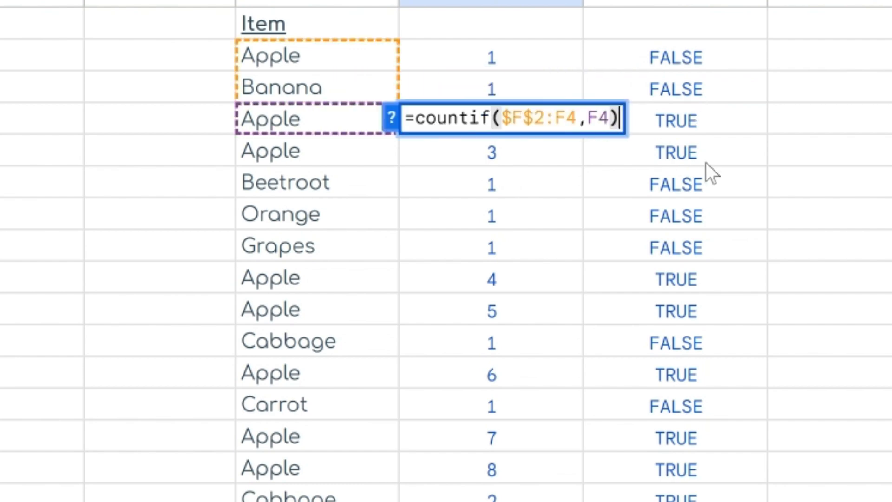
key(Escape)
Step: Copy the formula text from L2 and start a conditional formatting rule for F2:F16
click(710, 59)
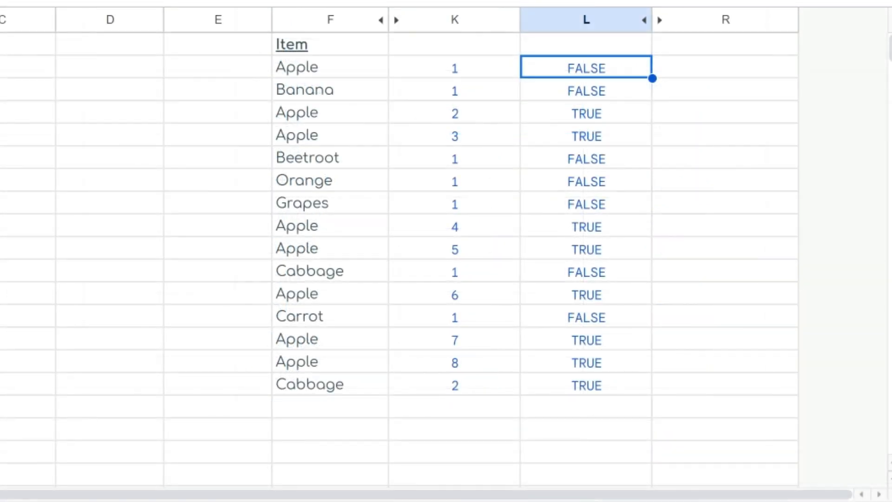
key(Return)
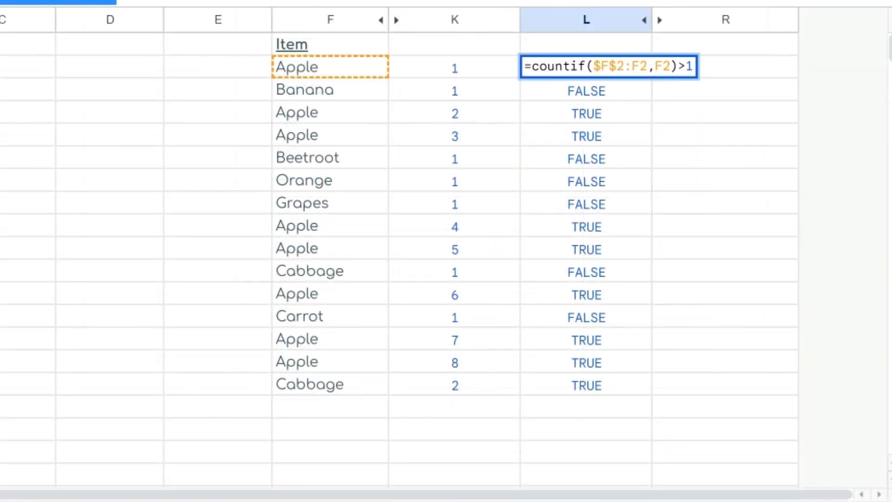
key(Escape)
drag(343, 72, 358, 374)
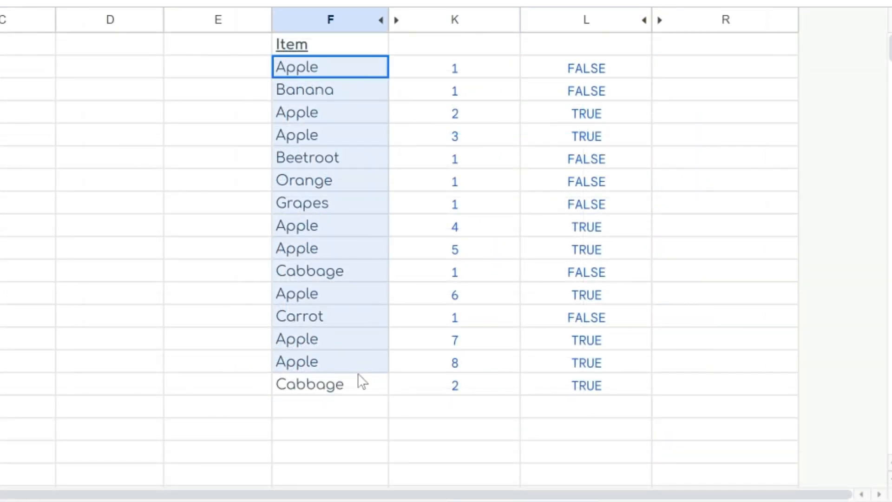
key(alt+o)
click(255, 272)
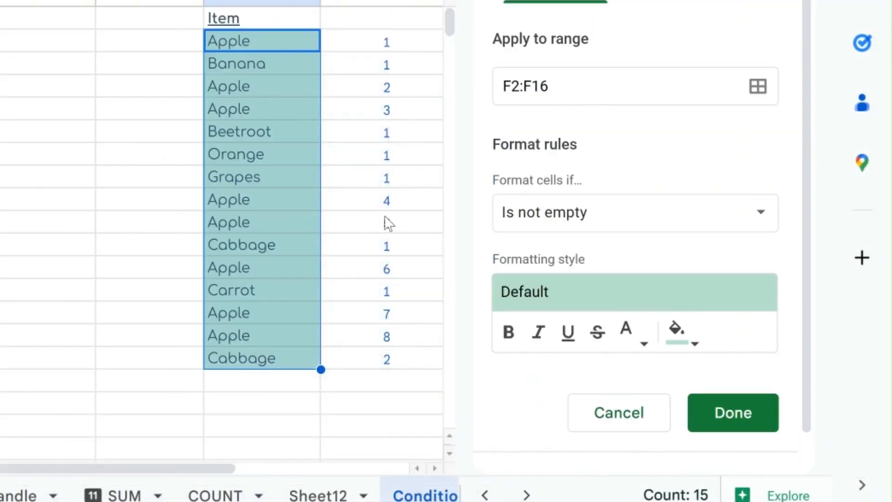
Step: Set the rule's condition to Custom formula is with =countif($F$2:F2,F2)>1 and save the rule
click(535, 223)
scroll(567, 352, down, 5)
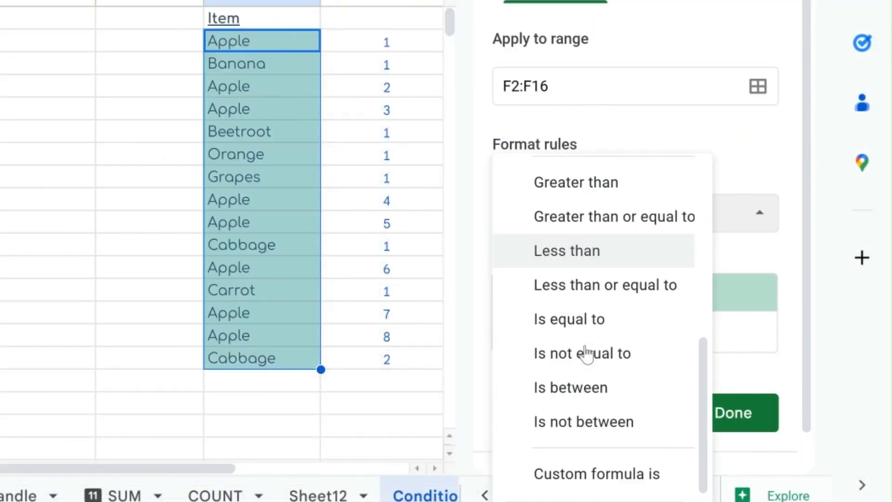
click(595, 476)
click(581, 259)
text(=countif($F$2:F2,F2)>1)
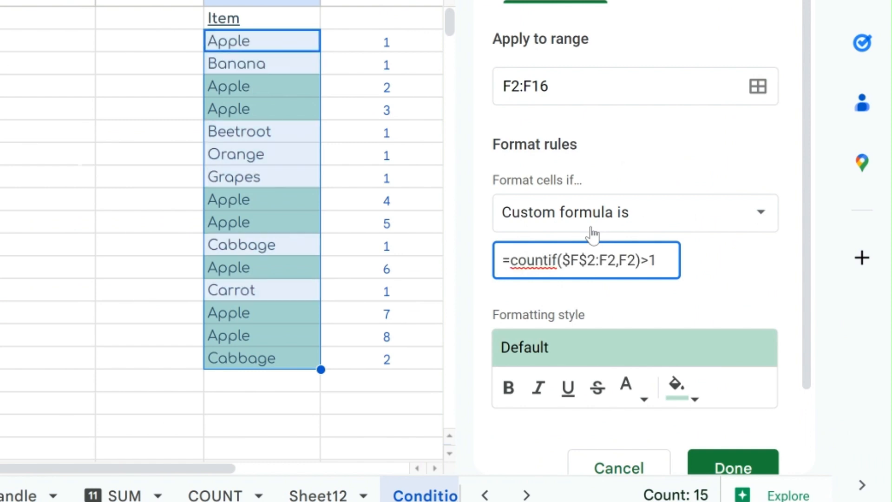
click(718, 453)
click(354, 103)
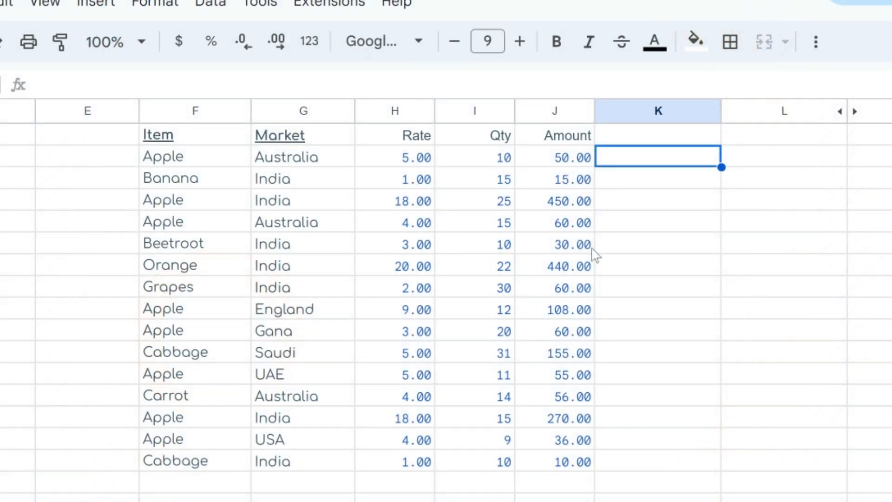
Step: Start an ARRAYFORMULA in K2 with the Item range F2:F16 as its first reference
text(=arr)
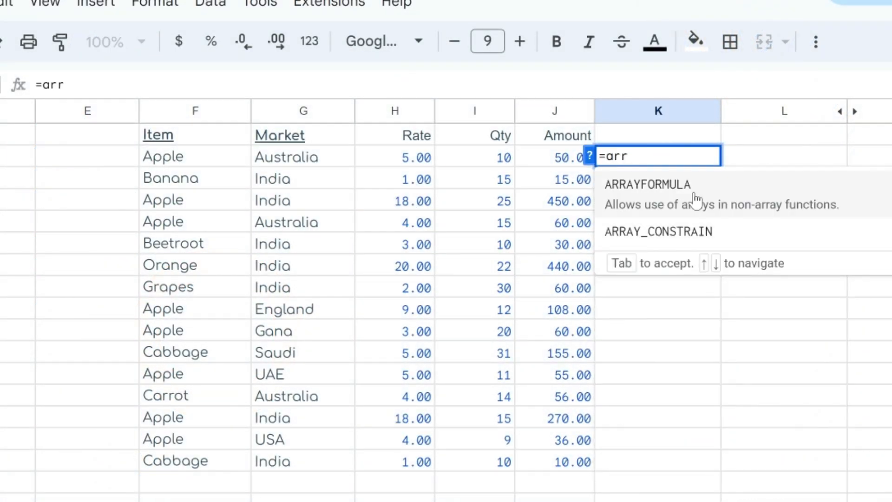
click(697, 188)
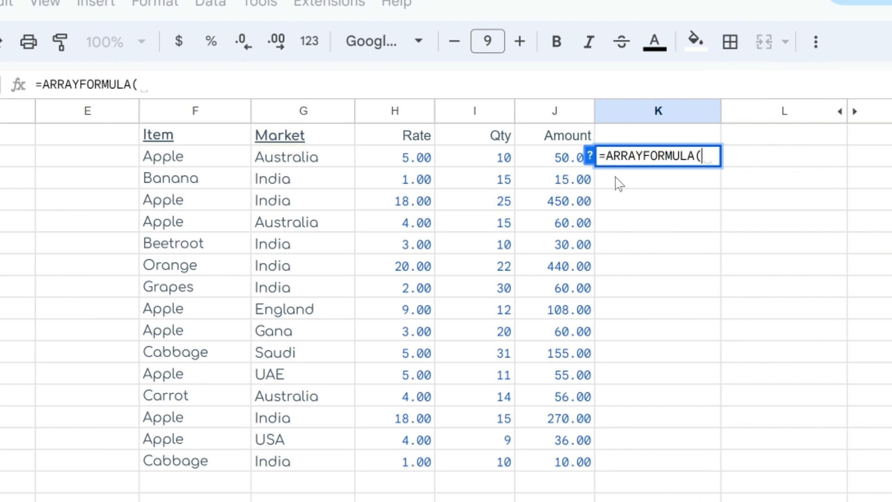
click(172, 164)
key(shift+Down)
key(shift+Down)
key(shift+Down)
key(shift+Down)
key(shift+Down)
key(shift+Down)
key(shift+Down)
key(shift+Down)
key(shift+Down)
key(shift+Down)
key(shift+Down)
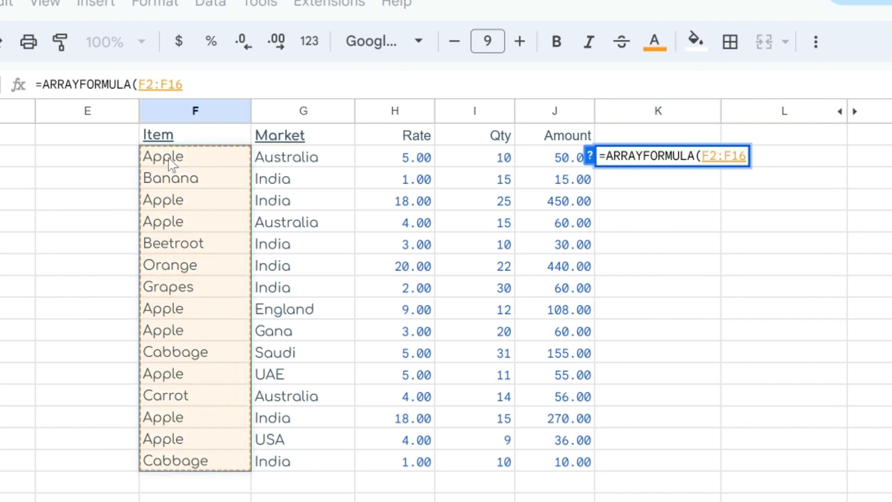
Step: Concatenate the Market range G2:G16 to the array formula with &
text(&)
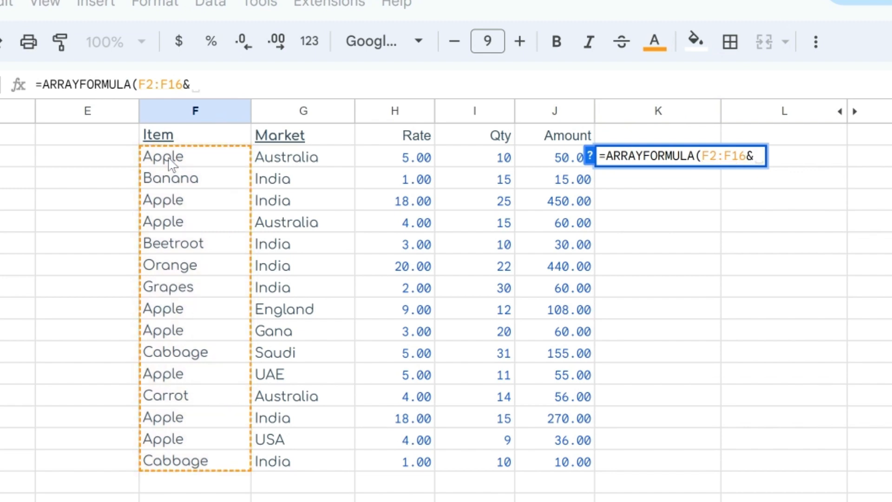
click(295, 161)
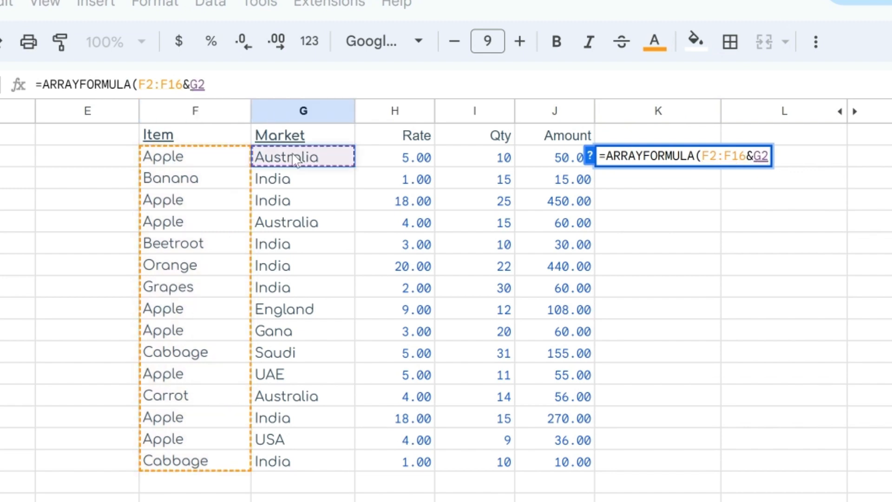
key(shift+Down)
key(shift+Down)
key(shift+Down)
key(shift+Down)
key(shift+Down)
key(shift+Down)
key(shift+Down)
key(shift+Down)
key(shift+Down)
key(shift+Down)
key(shift+Down)
key(shift+Down)
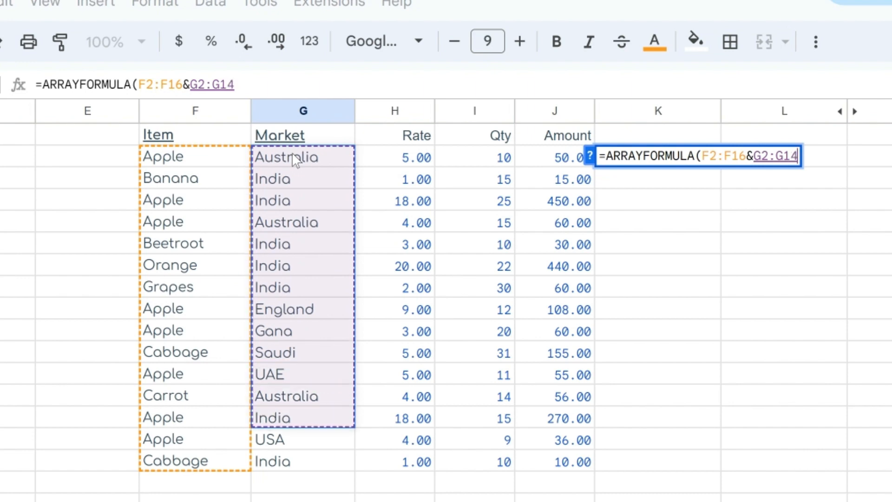
key(shift+Down)
key(shift+Down)
Step: Concatenate the Rate range H2:H16 with & and close the formula's parenthesis
text(&)
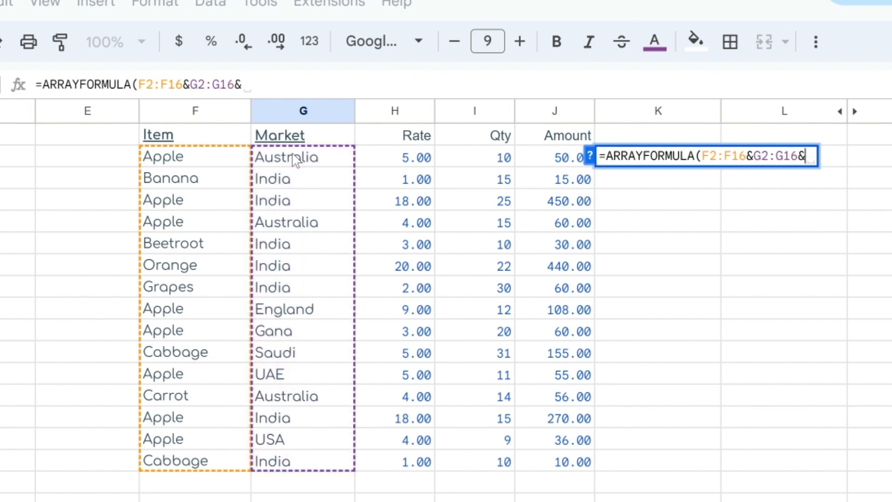
click(418, 163)
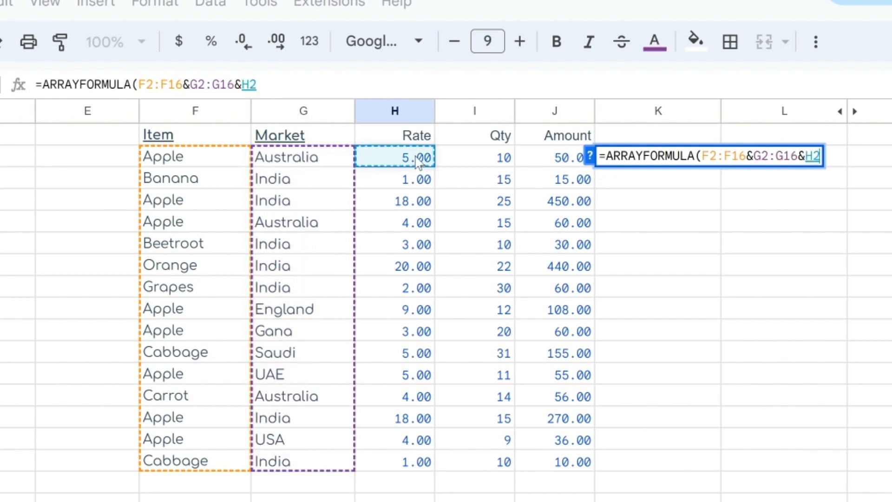
key(shift+Down)
key(shift+Down)
key(shift+Down)
key(shift+Down)
key(shift+Down)
key(shift+Down)
key(shift+Down)
key(shift+Down)
key(shift+Down)
key(shift+Down)
key(shift+Down)
key(shift+Down)
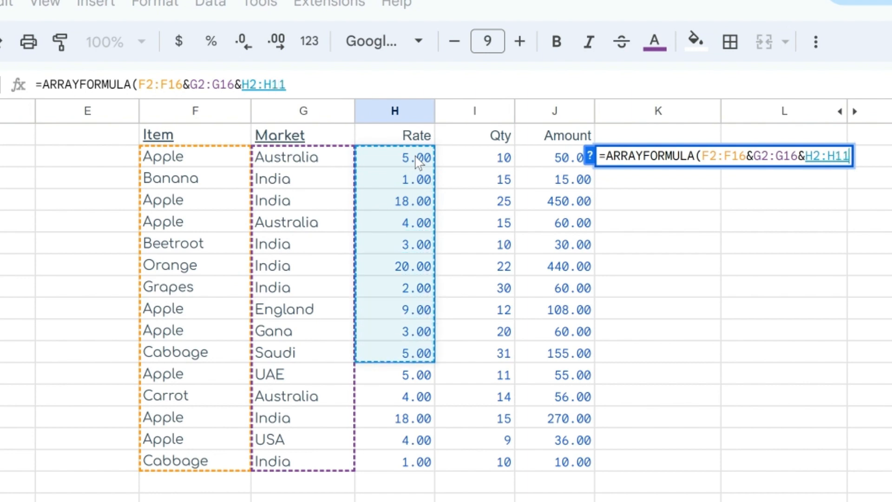
key(shift+Down)
key(shift+Down)
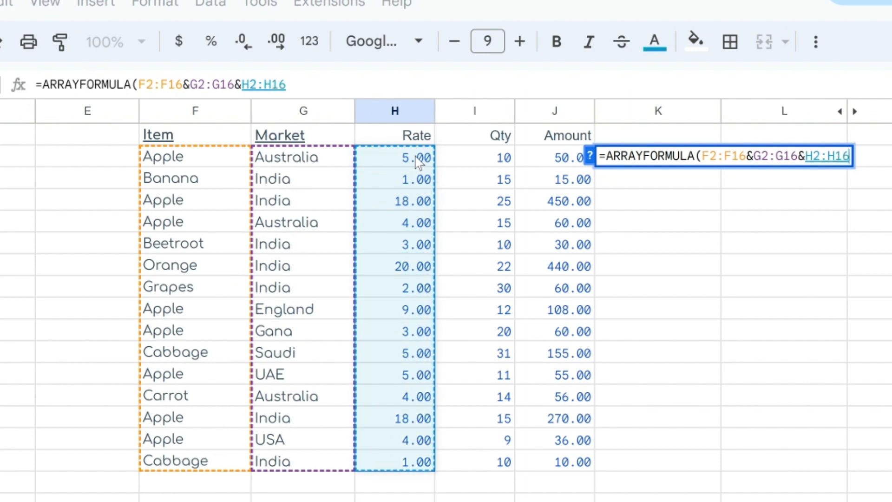
text())
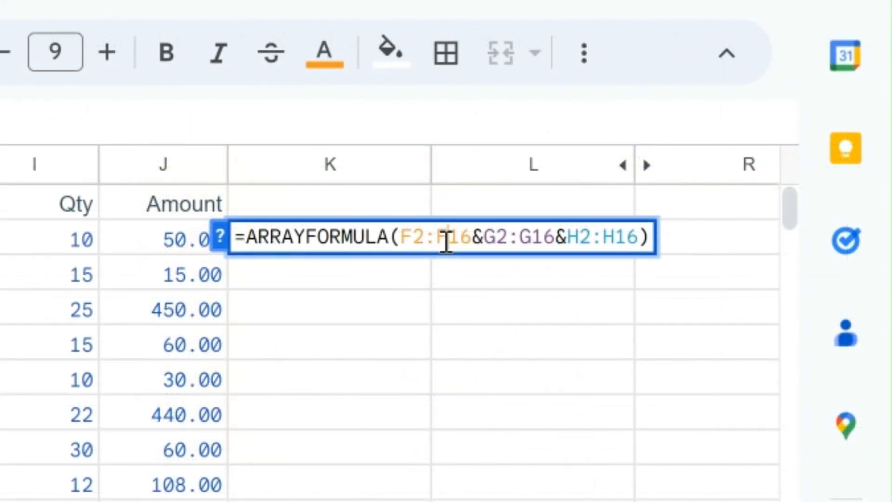
Step: Make the array formula's three ranges absolute as $F$2:$F$16, $G$2:$G$16 and $H$2:$H$16, and enter it in K2
key(F4)
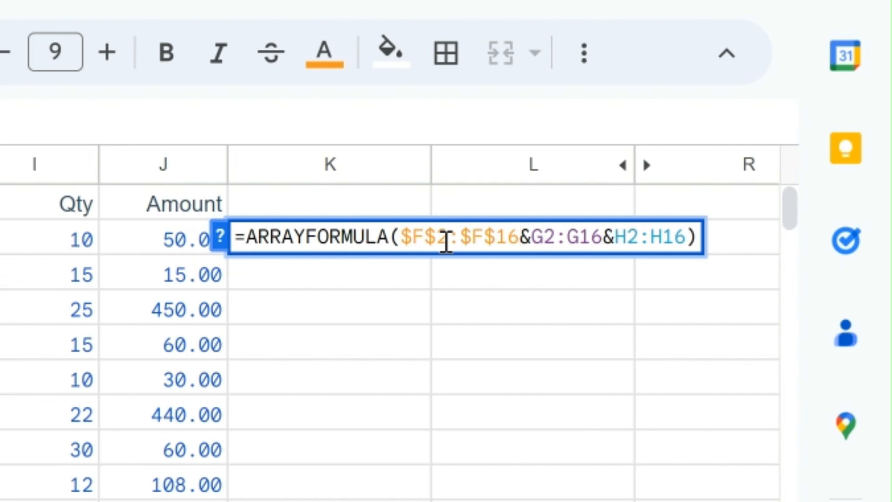
click(569, 236)
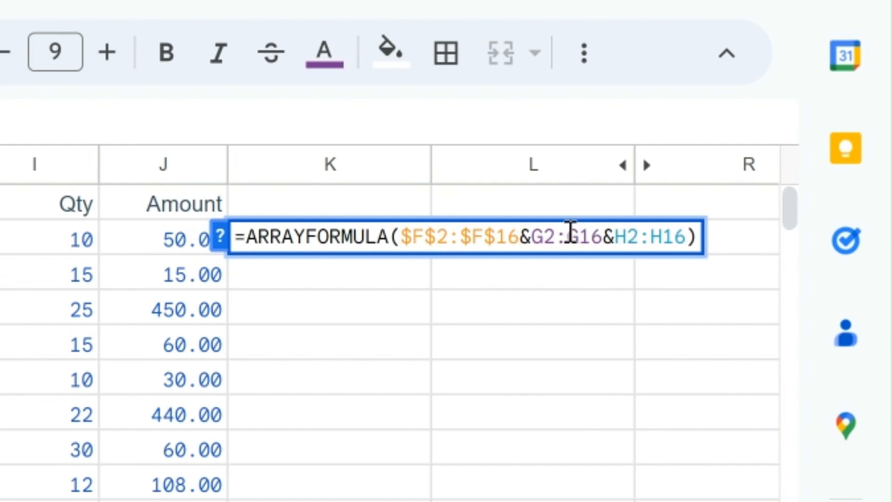
key(F4)
click(700, 237)
key(F4)
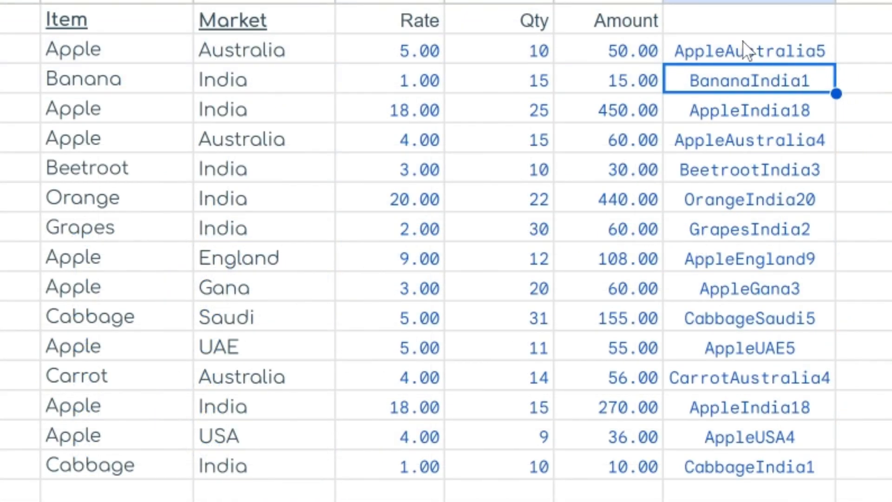
Step: Wrap K2's array formula in COUNTIF as its range and add F2&G2&H2 as the criterion
click(784, 52)
text(countif()
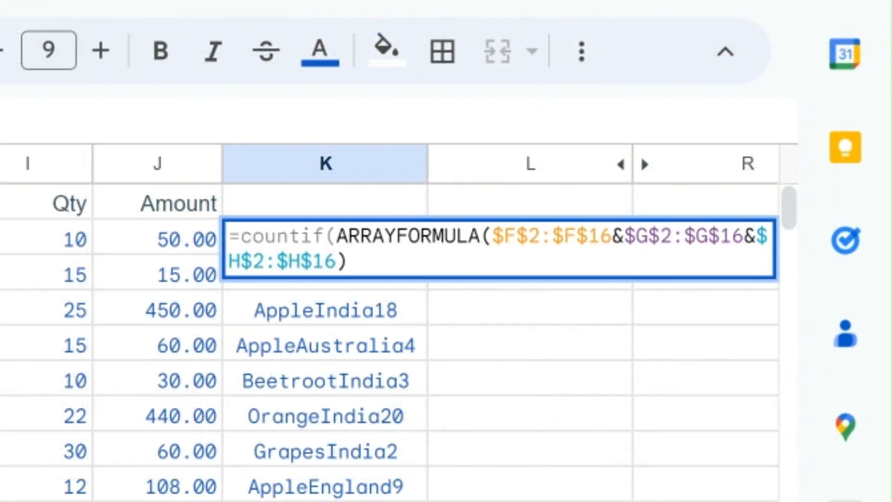
key(End)
text(,)
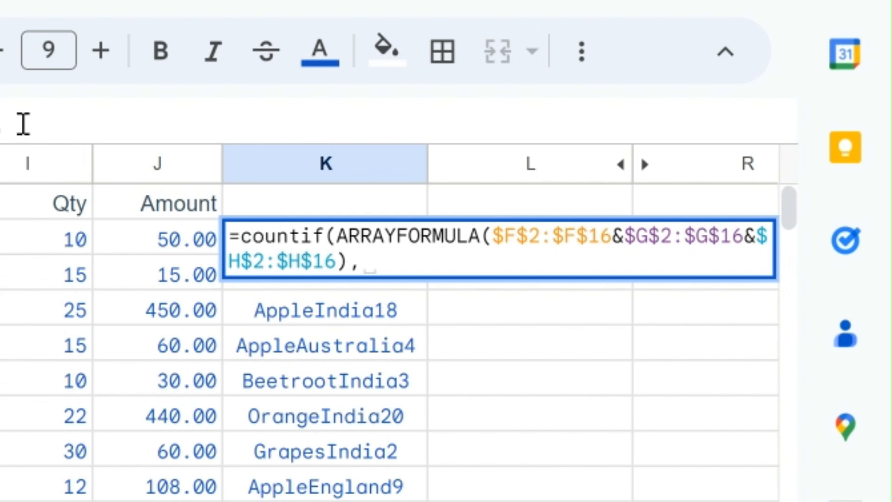
text(F2&)
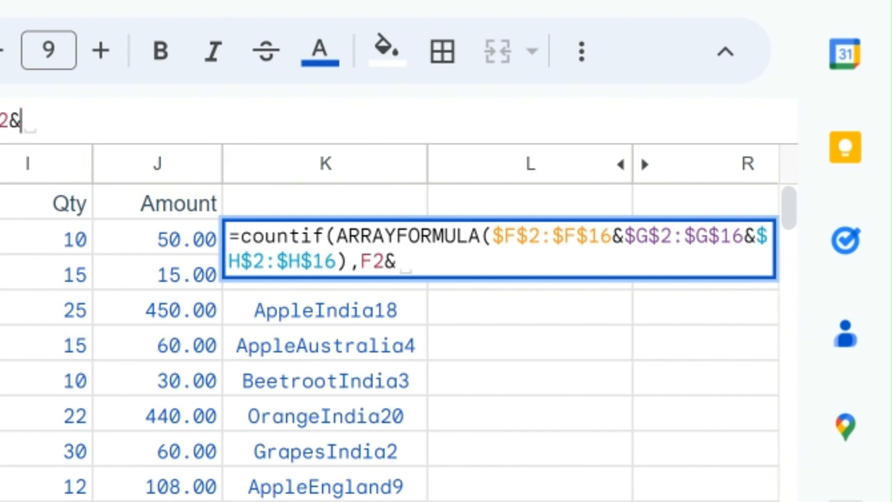
text(G2&)
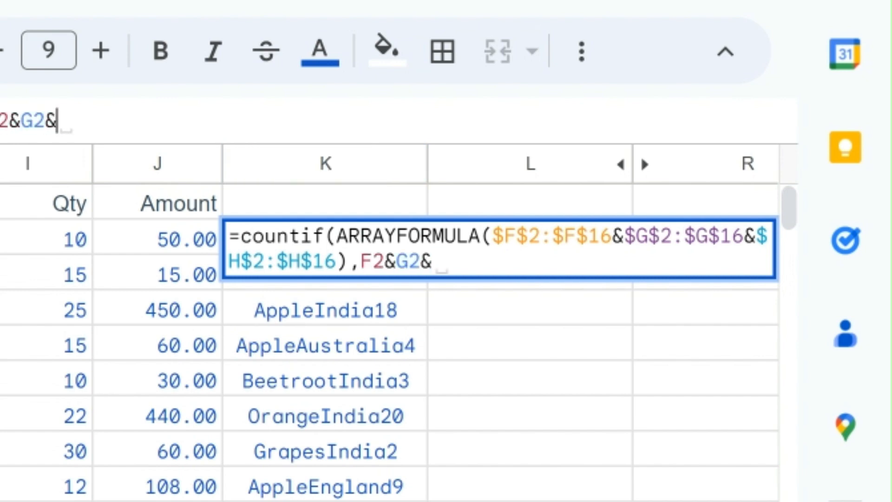
text(H2)
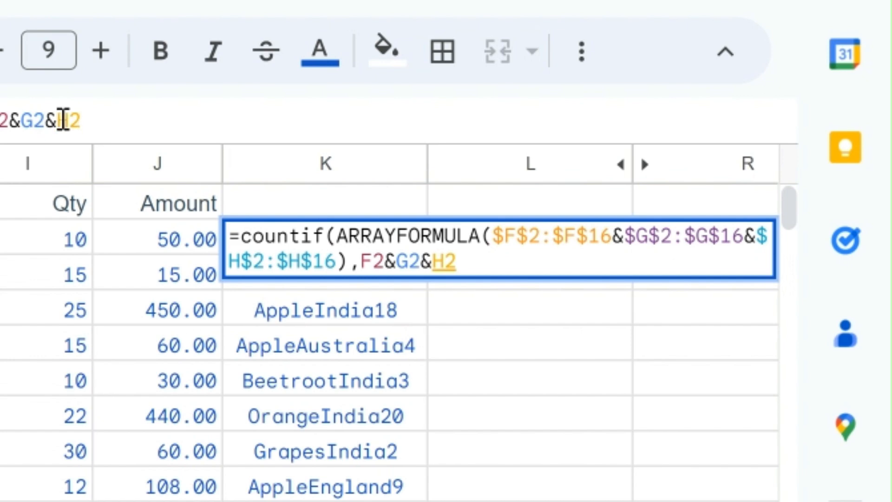
Step: Lock the columns of the COUNTIF criterion so it reads $F2&$G2&$H2
text($)
text($)
key(Right)
key(Right)
key(Right)
text($)
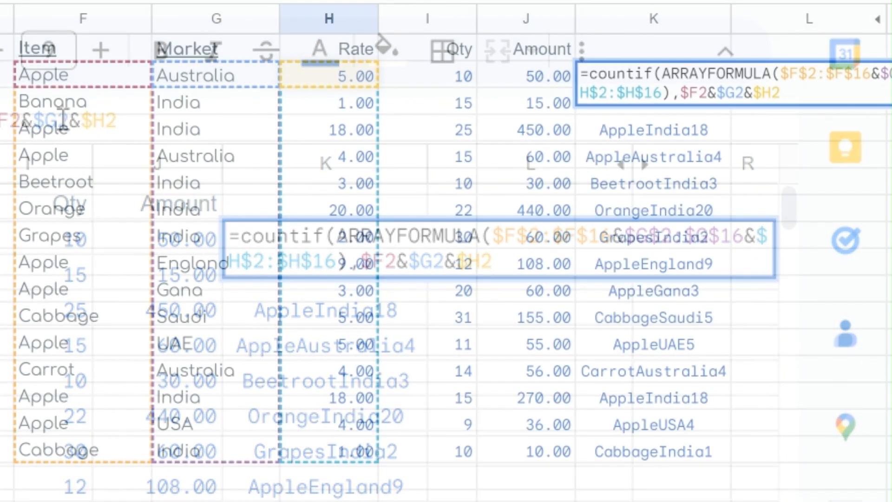
Step: Enter the COUNTIF formula in K2 and fill it down through K16
key(Return)
click(711, 84)
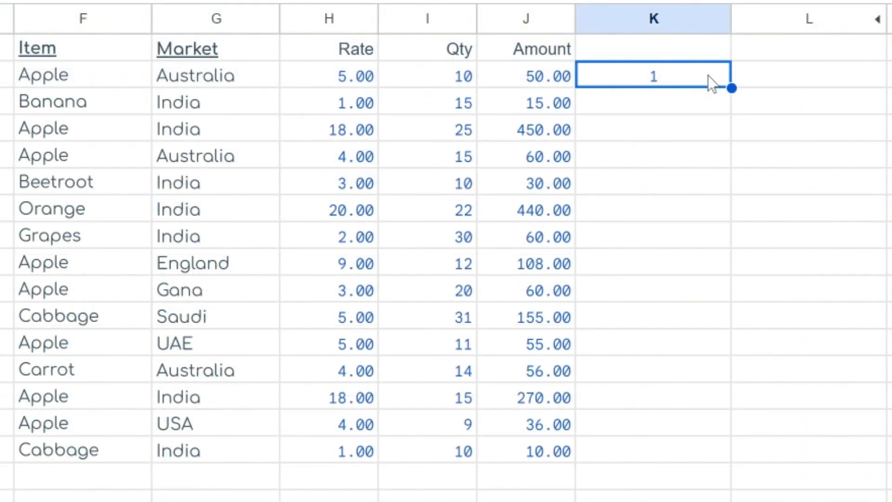
drag(732, 88, 762, 453)
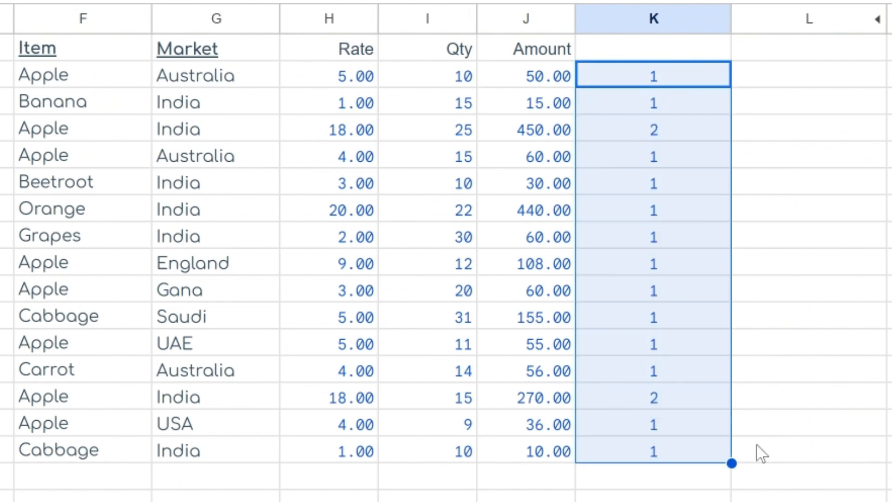
Step: Compare the Item, Market and Rate entries of rows 4 and 14 against their counts in column K
click(637, 139)
click(105, 129)
key(shift+Right)
key(shift+Right)
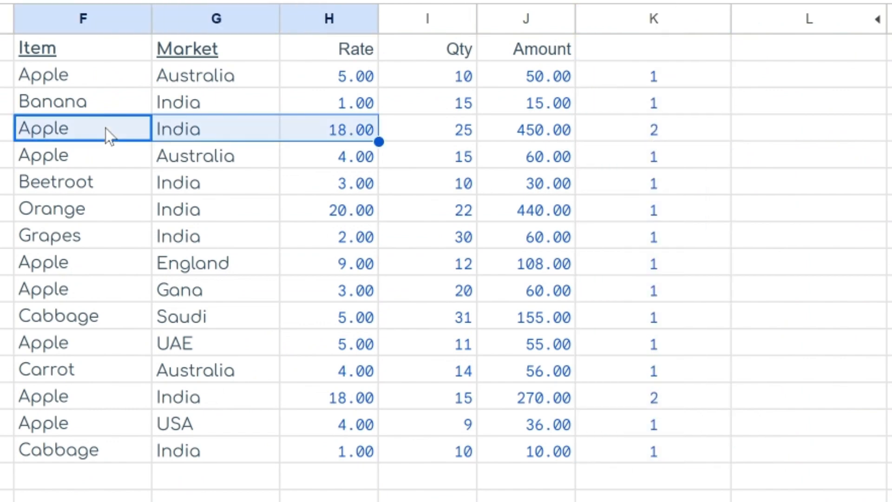
click(68, 405)
key(shift+Right)
key(shift+Right)
key(shift+Right)
key(shift+Left)
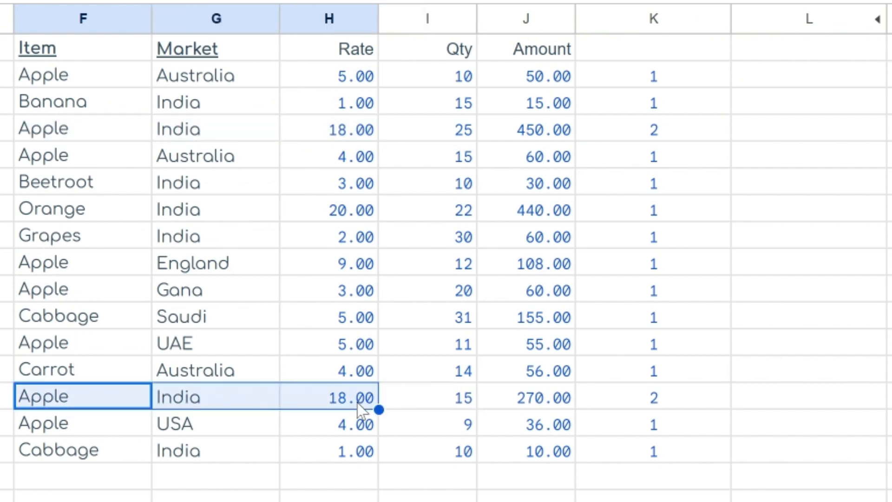
Step: Append >1 to the COUNTIF formula in K2 and fill it down column K through row 16
click(678, 76)
click(194, 45)
text(>1)
key(Return)
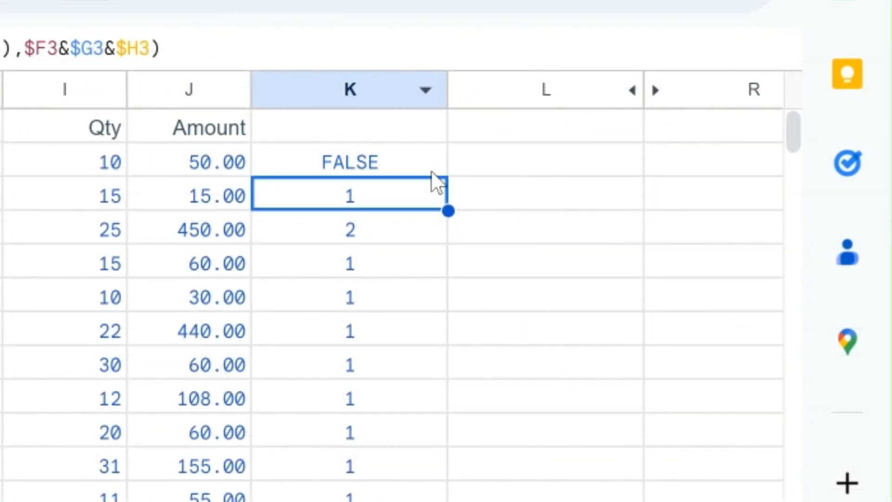
click(433, 171)
drag(448, 177, 448, 493)
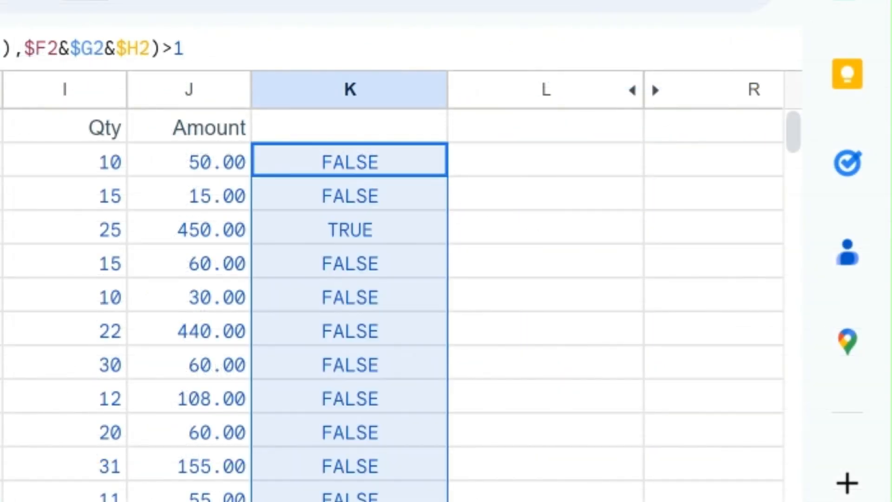
Step: Copy the complete COUNTIF formula text from cell K2
click(361, 232)
click(346, 163)
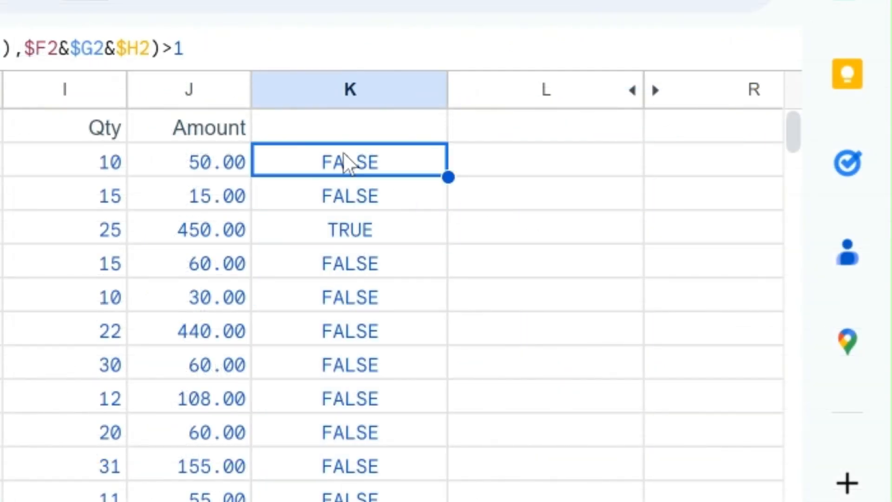
triple_click(275, 51)
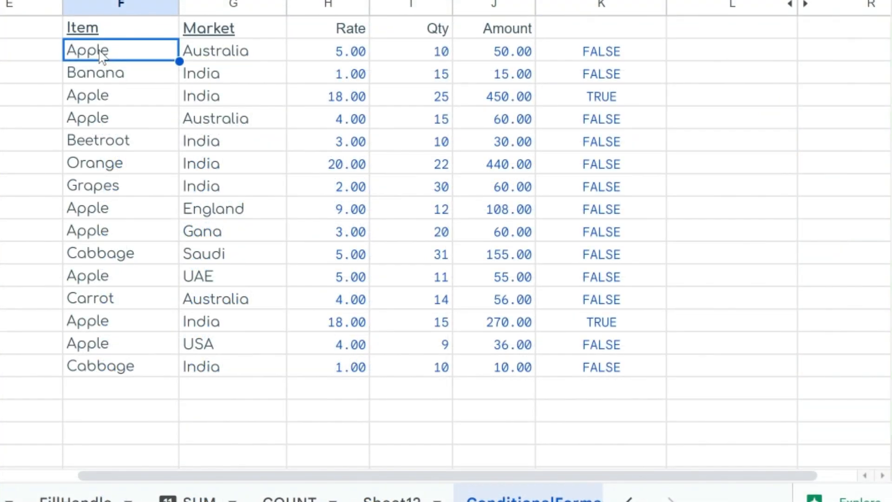
Step: Select the Item, Market and Rate data in F2:H16 and open conditional formatting for it
key(shift+Right)
key(shift+Right)
key(shift+Down)
key(shift+Down)
key(shift+Down)
key(shift+Down)
key(shift+Down)
key(shift+Down)
key(shift+Down)
key(shift+Down)
key(shift+Down)
key(shift+Down)
key(shift+Down)
key(shift+Down)
key(shift+Down)
key(shift+Down)
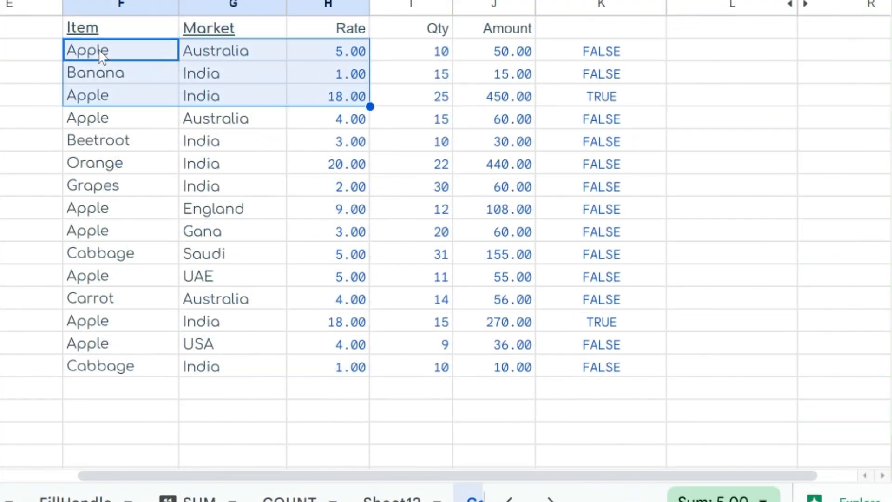
key(alt+o)
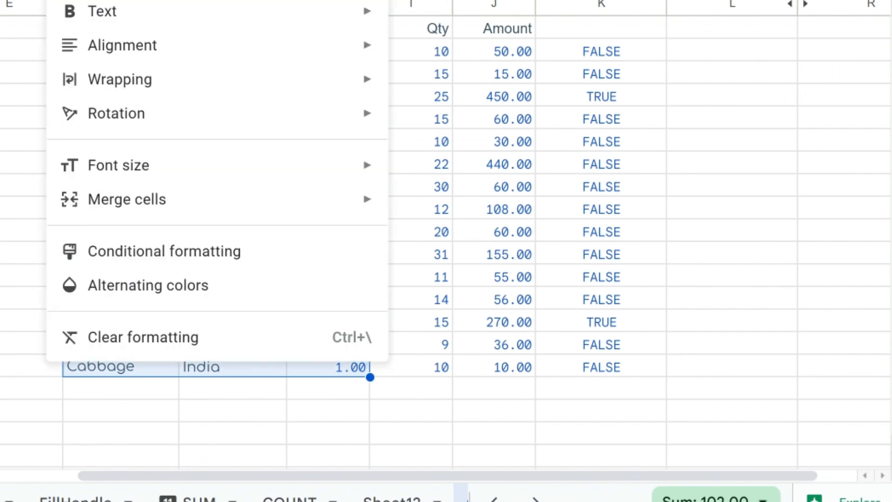
click(170, 254)
Step: Set the rule's condition to Custom formula is with the copied COUNTIF formula ending in $F2&$G2&$H2)>1, and save the rule
click(746, 235)
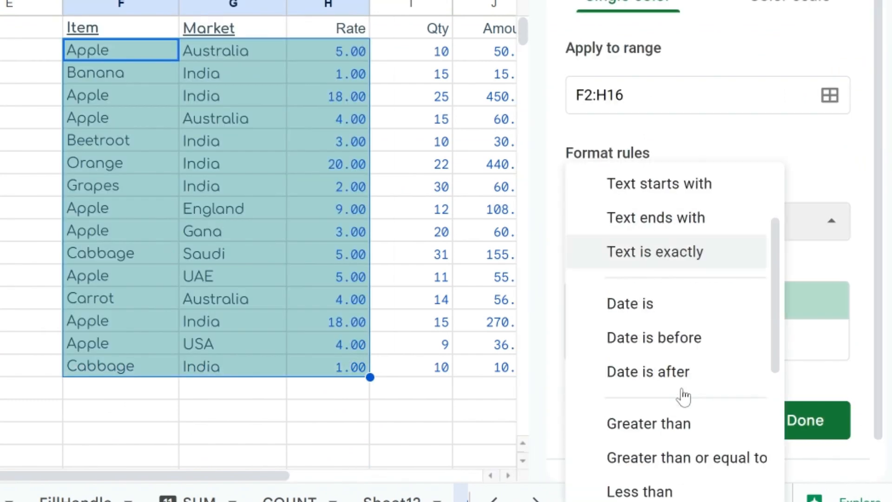
scroll(681, 396, down, 5)
click(679, 486)
click(666, 266)
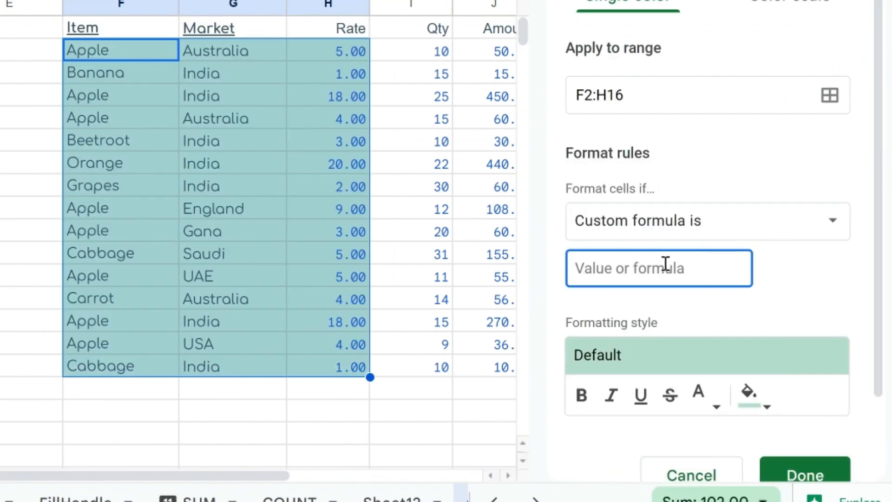
key(ctrl+v)
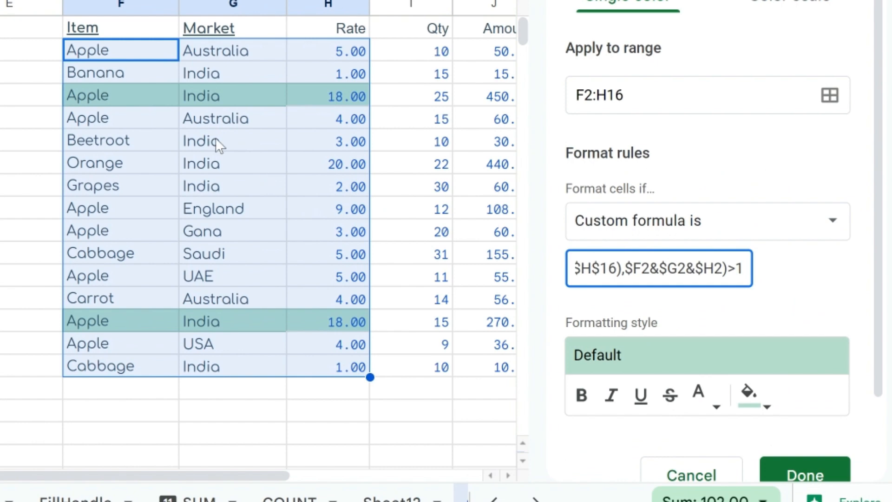
click(802, 476)
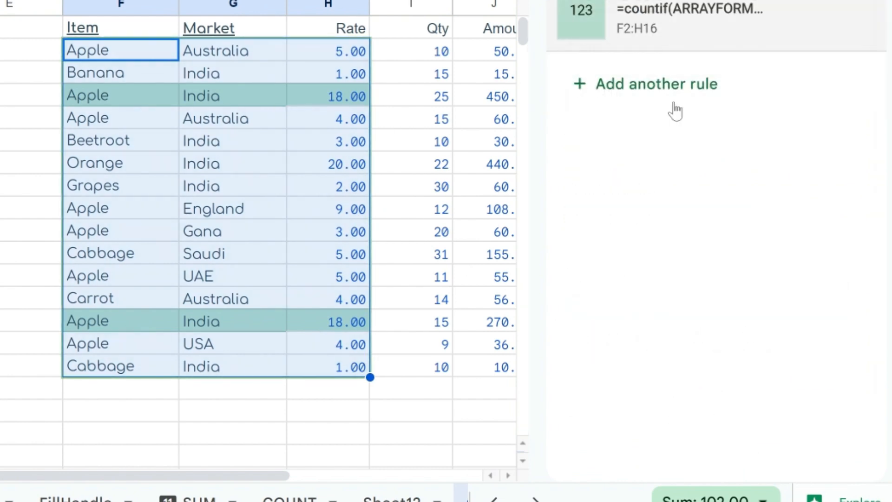